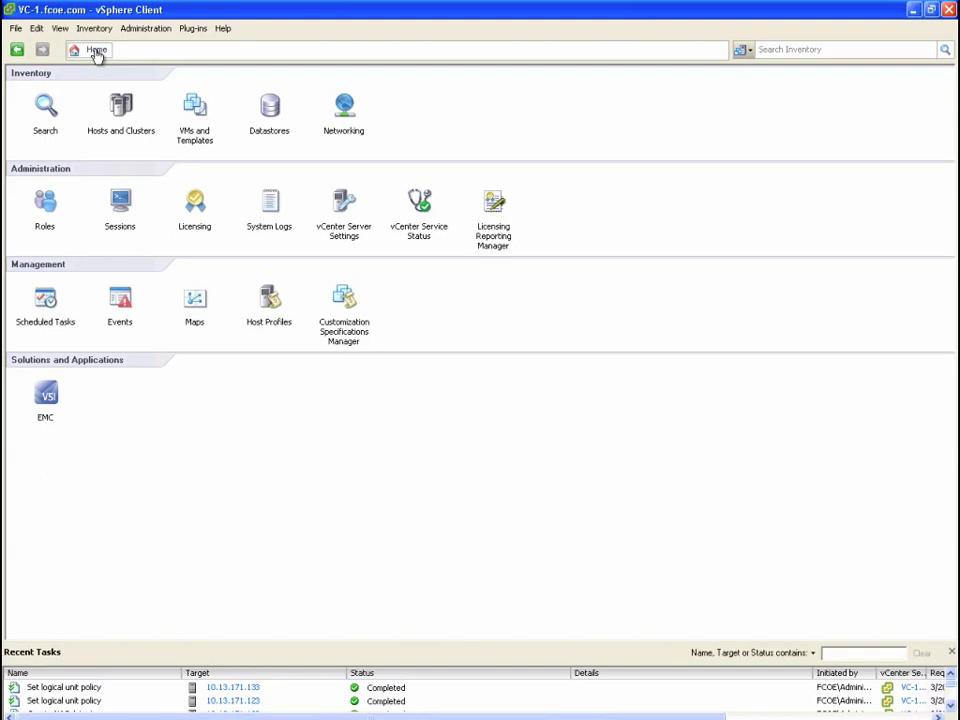
List the eight virtual machines on VM-Datastore and bring up its context menu.
click(270, 110)
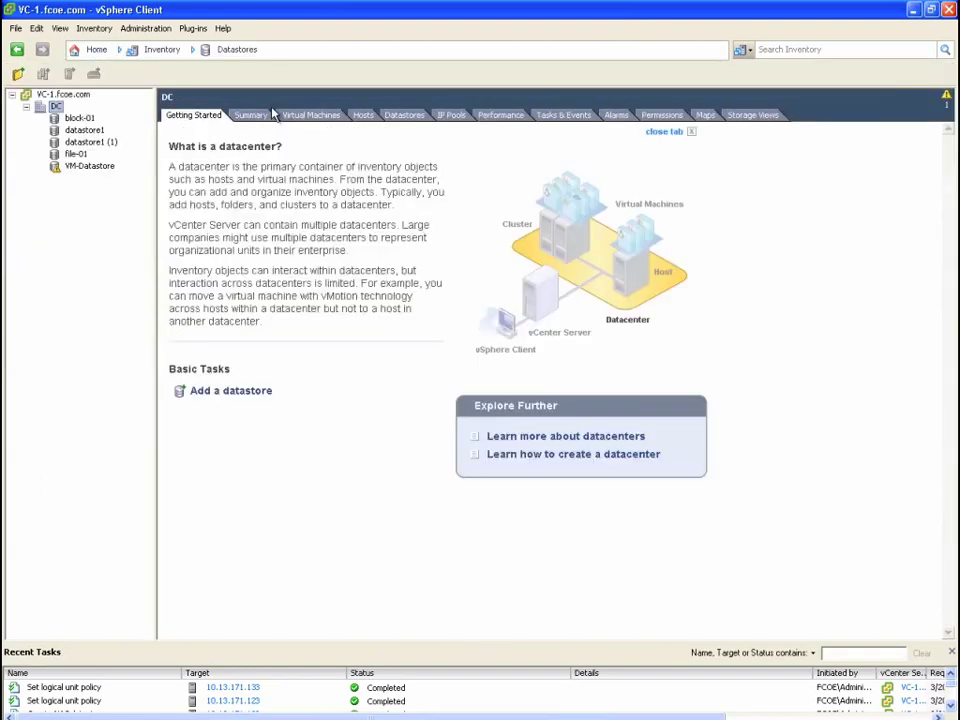
click(88, 168)
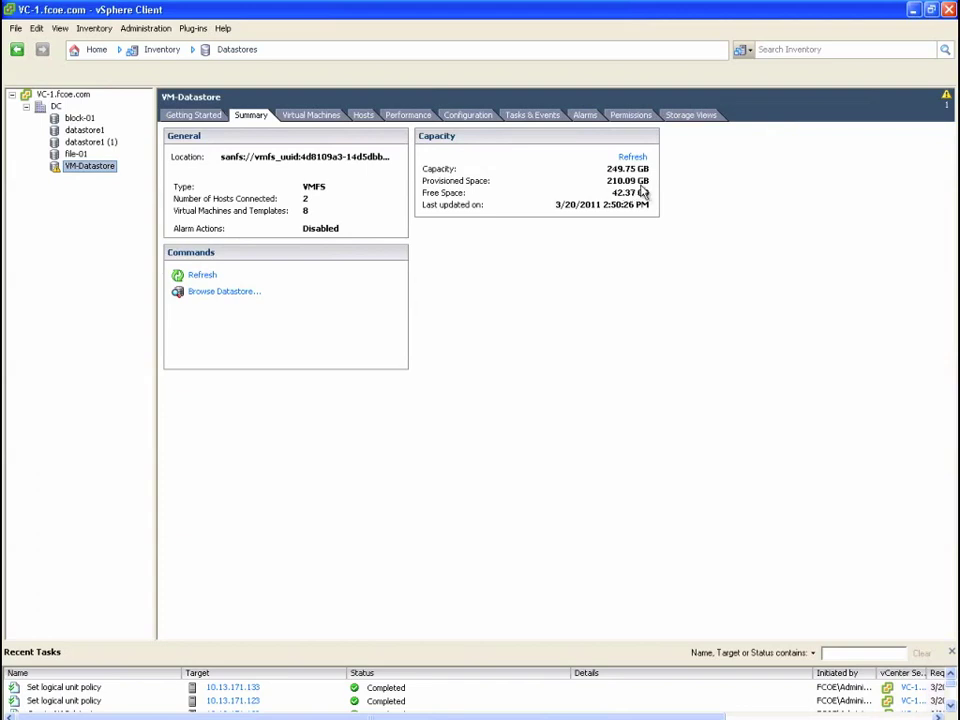
click(317, 118)
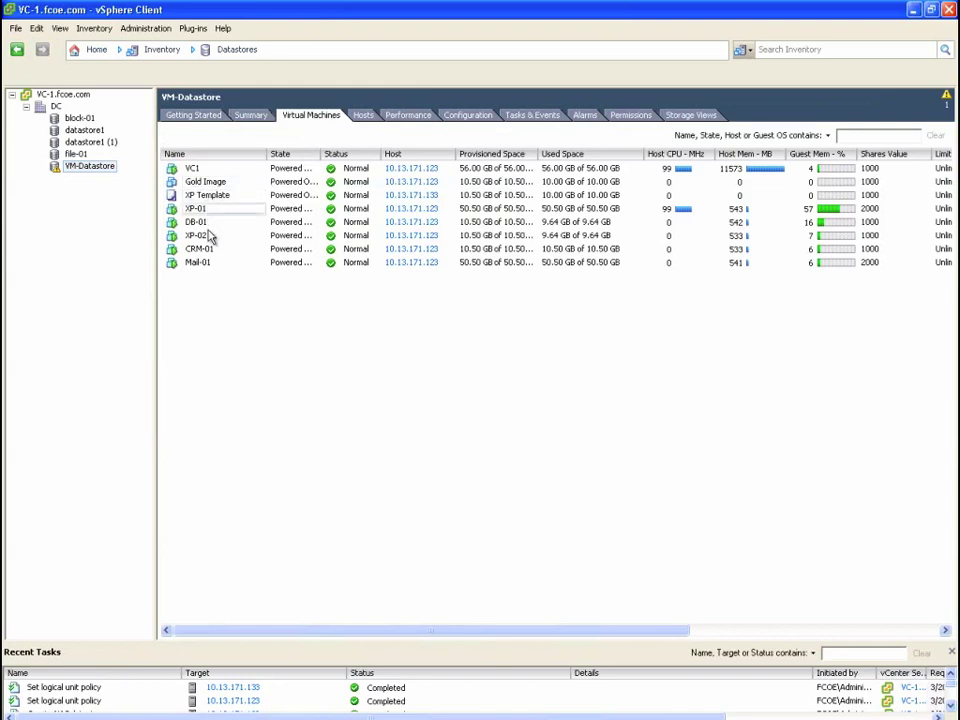
right_click(108, 172)
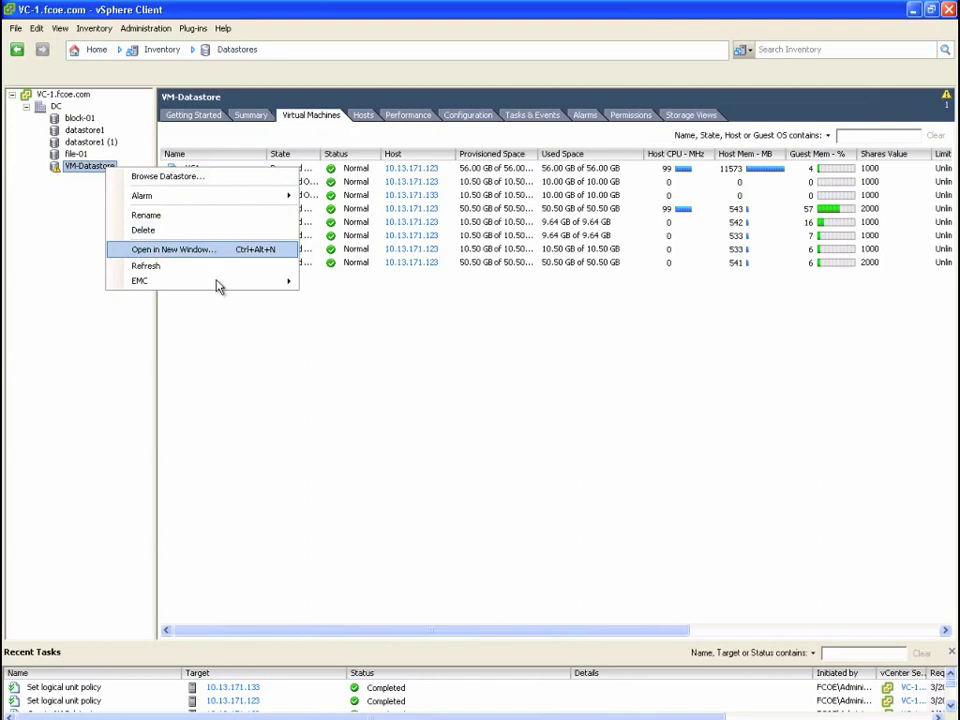
Confirm in EMC storage properties that VM-Datastore is a RAID Group 0 LUN without tiering.
mouse_move(221, 284)
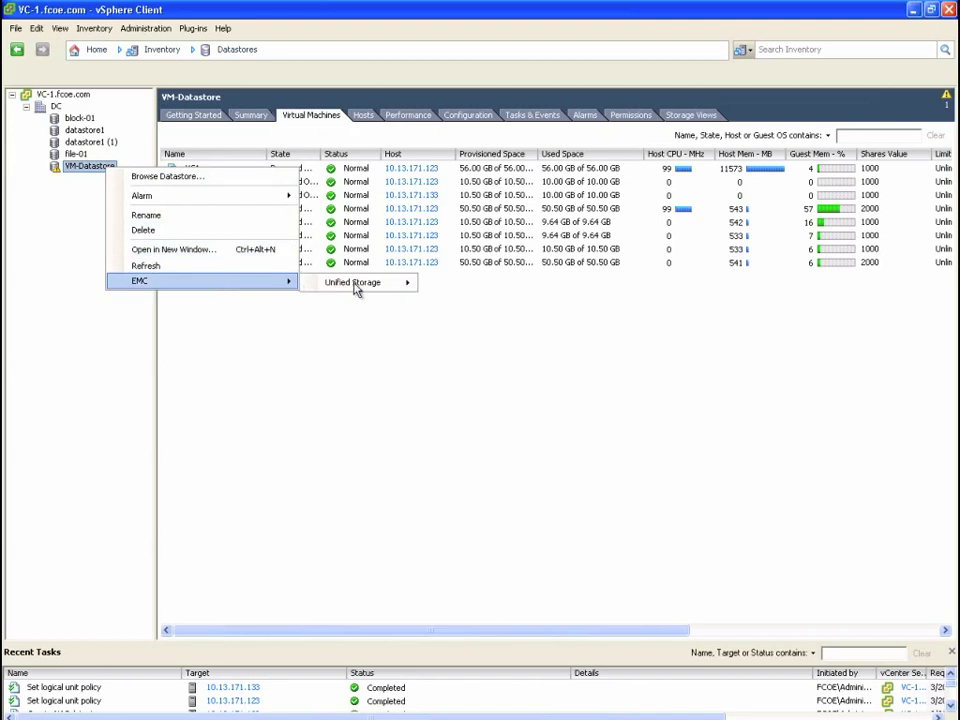
mouse_move(363, 289)
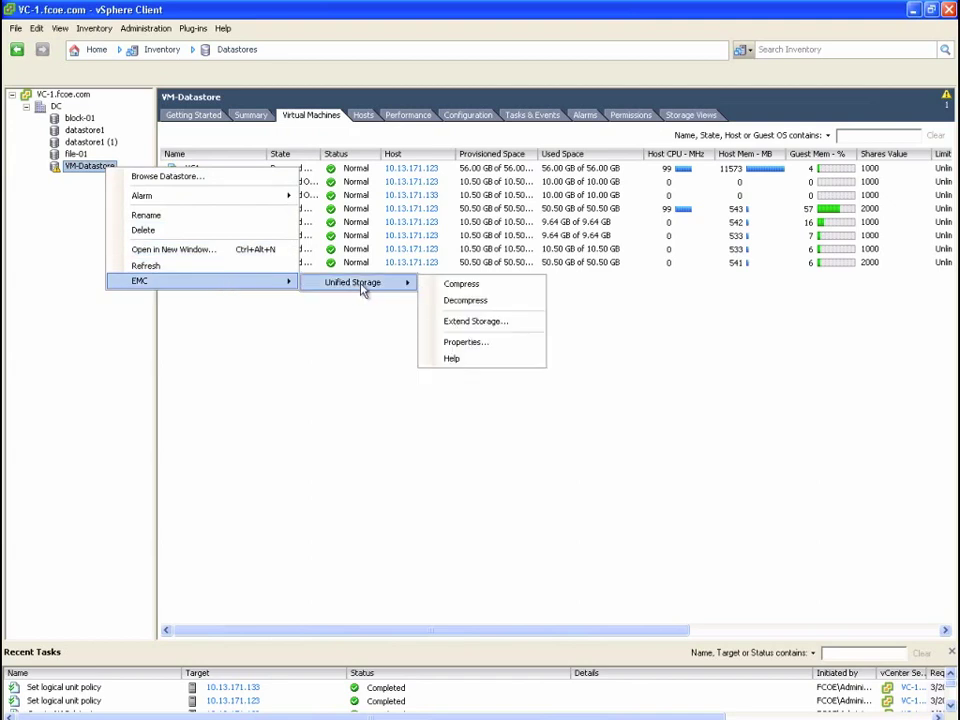
click(466, 344)
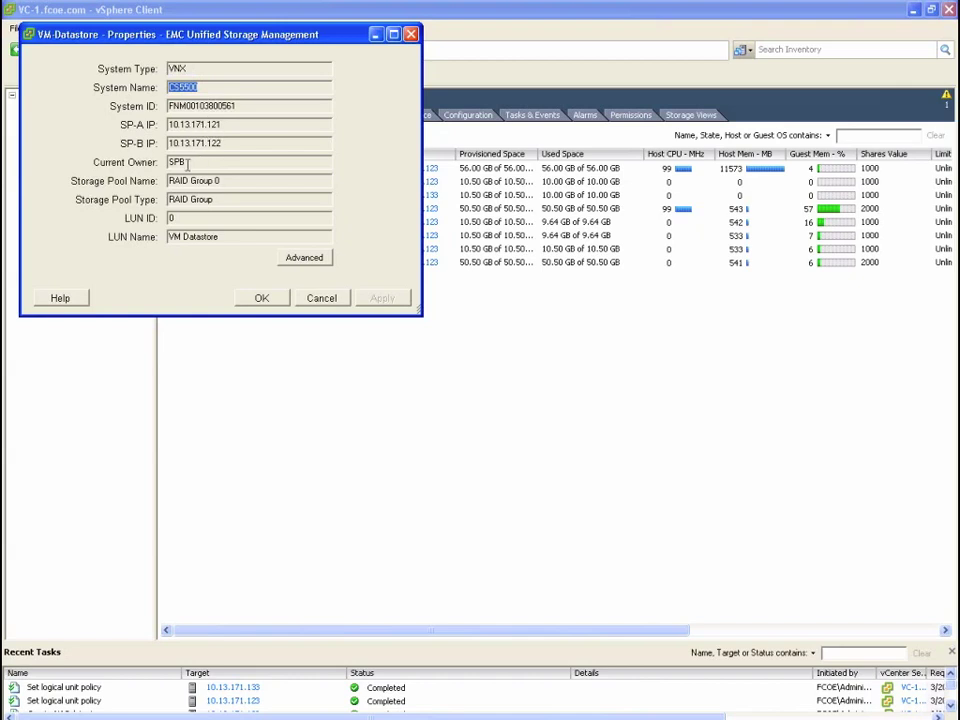
click(304, 260)
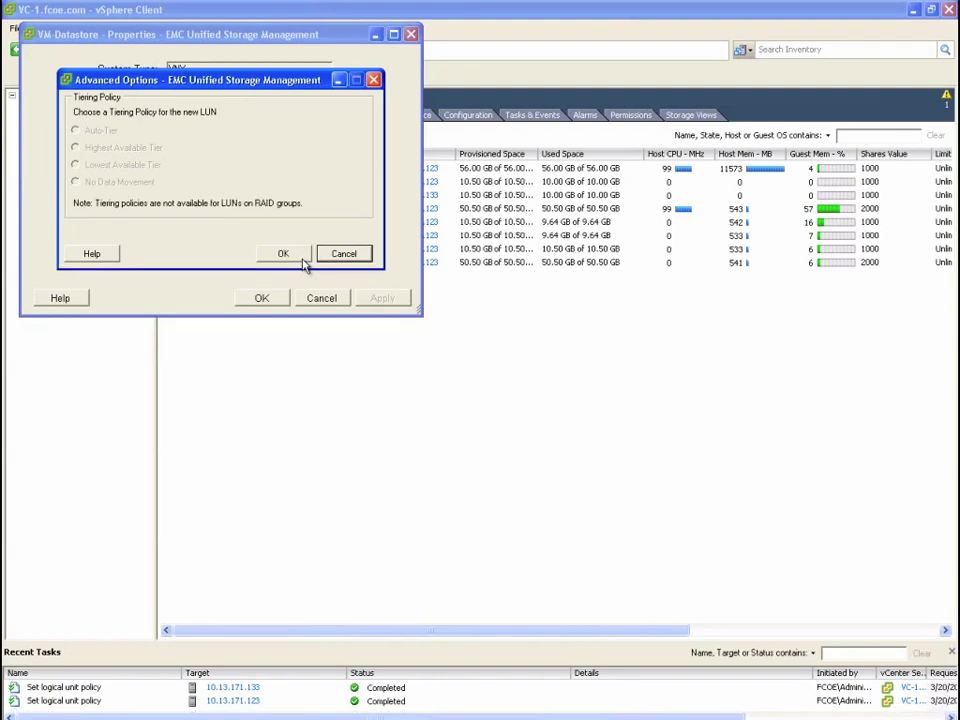
click(285, 254)
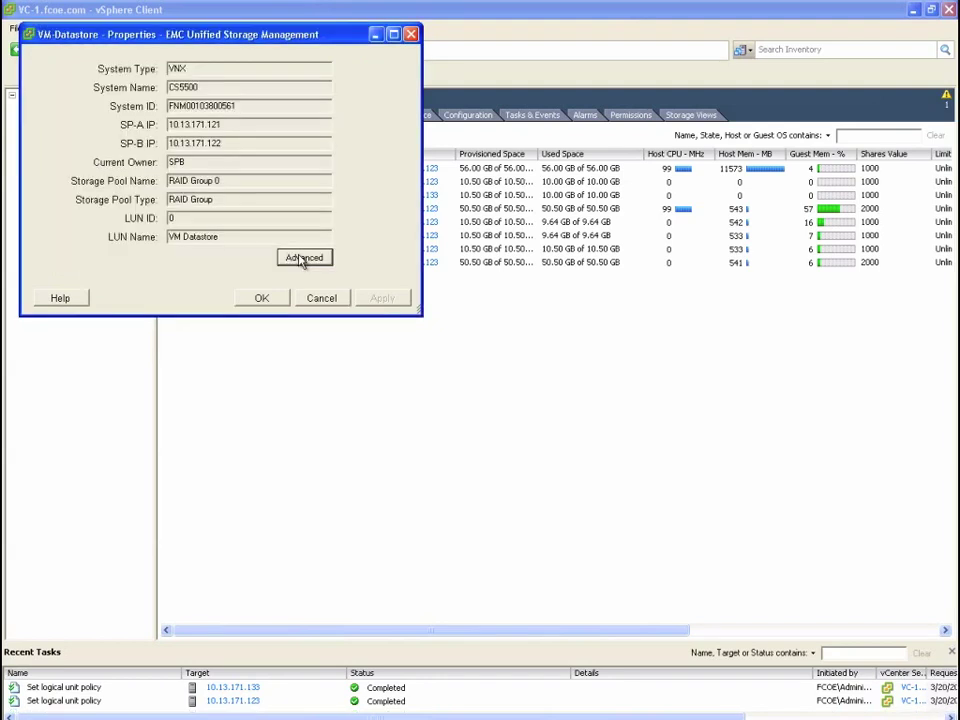
click(261, 299)
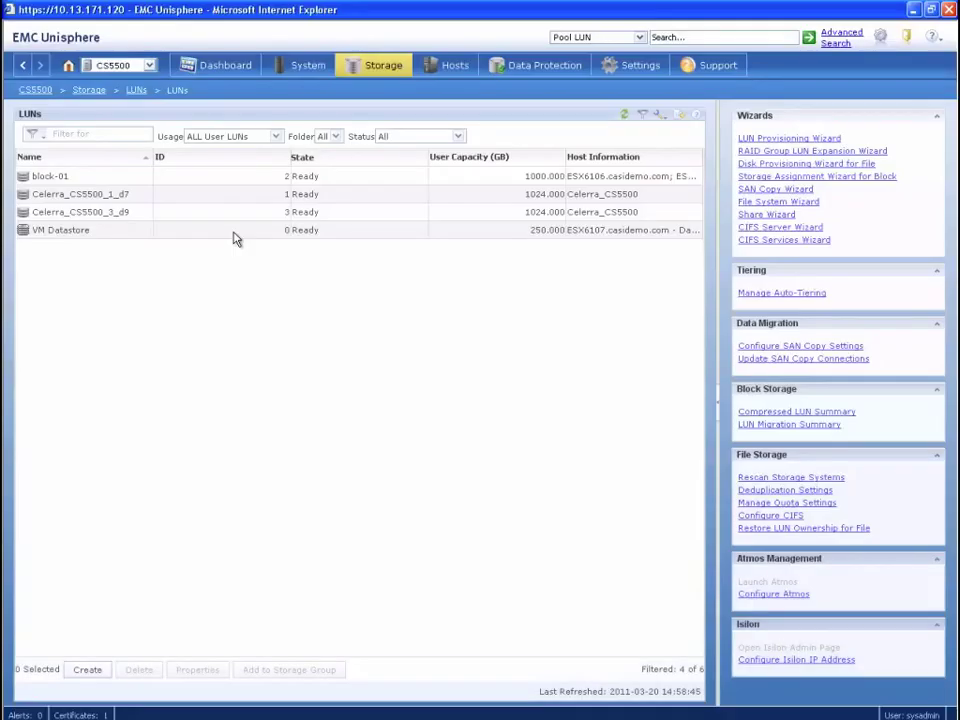
Inspect VM Datastore's properties: a 250 GB RAID5 LUN built on five SAS disks.
click(232, 232)
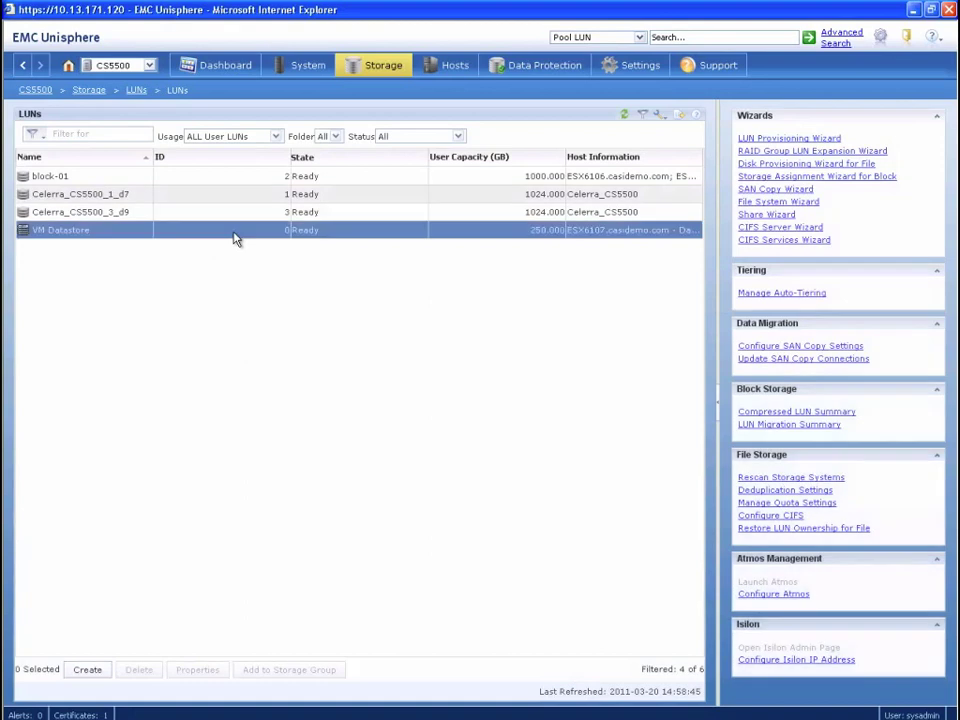
double_click(536, 231)
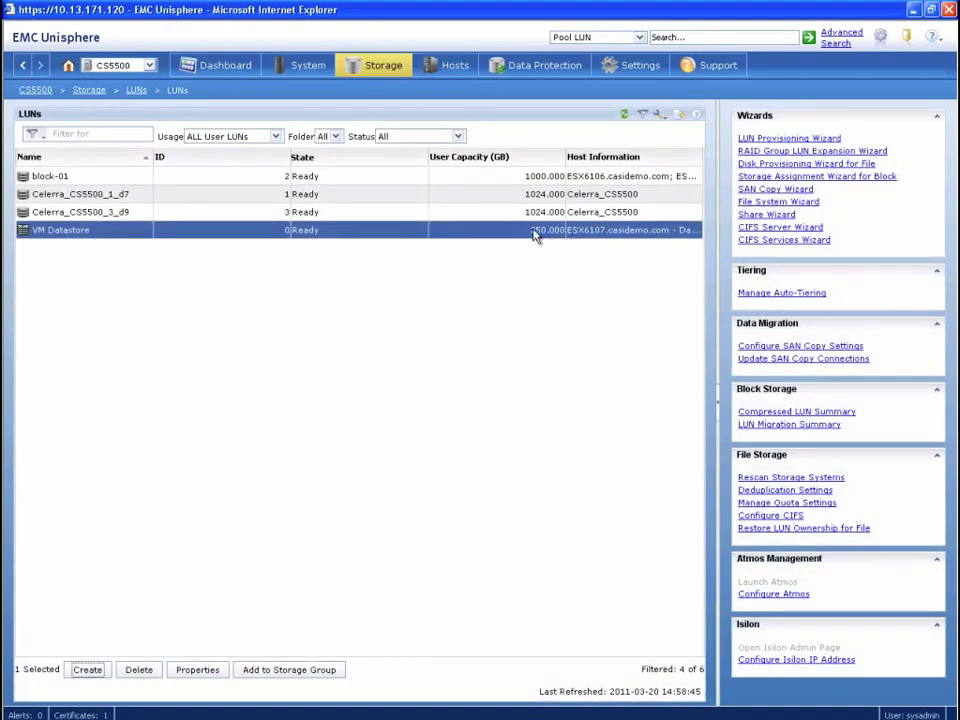
right_click(533, 230)
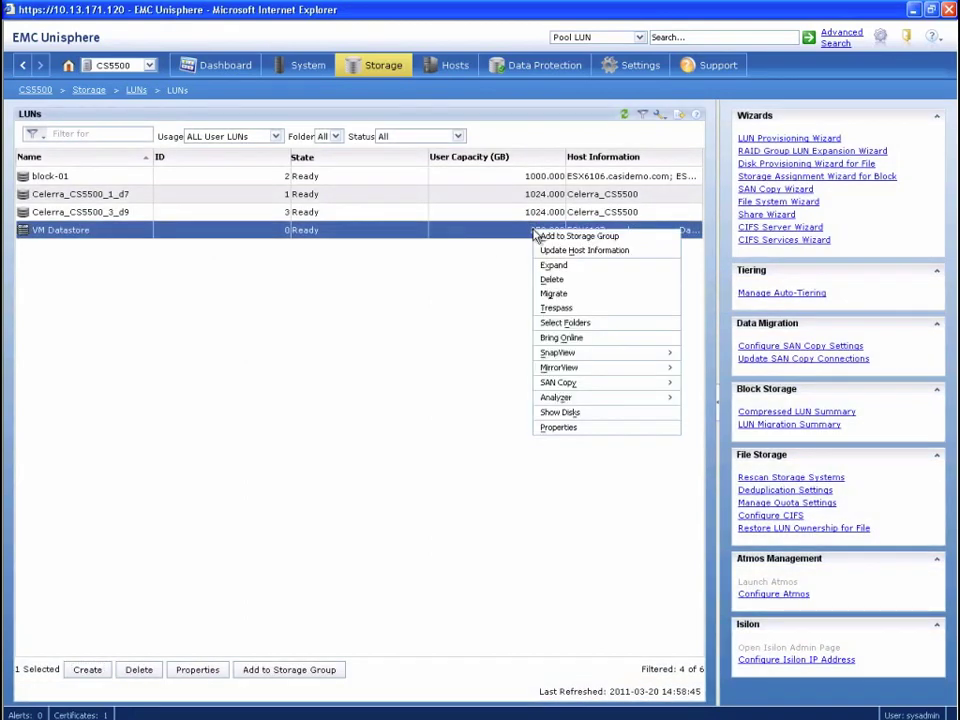
click(566, 427)
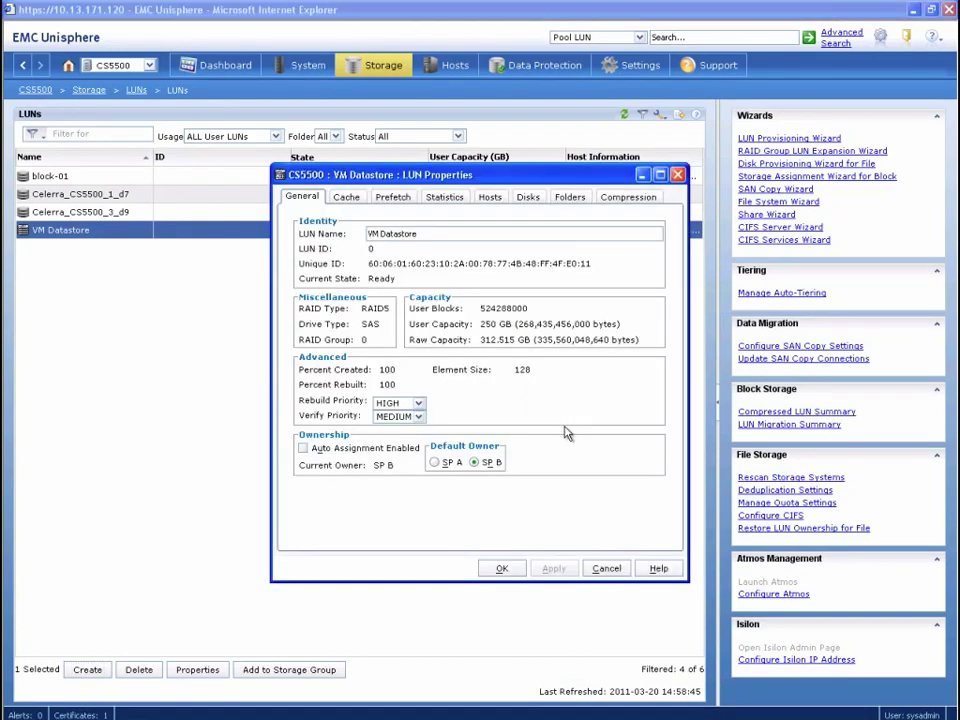
click(528, 198)
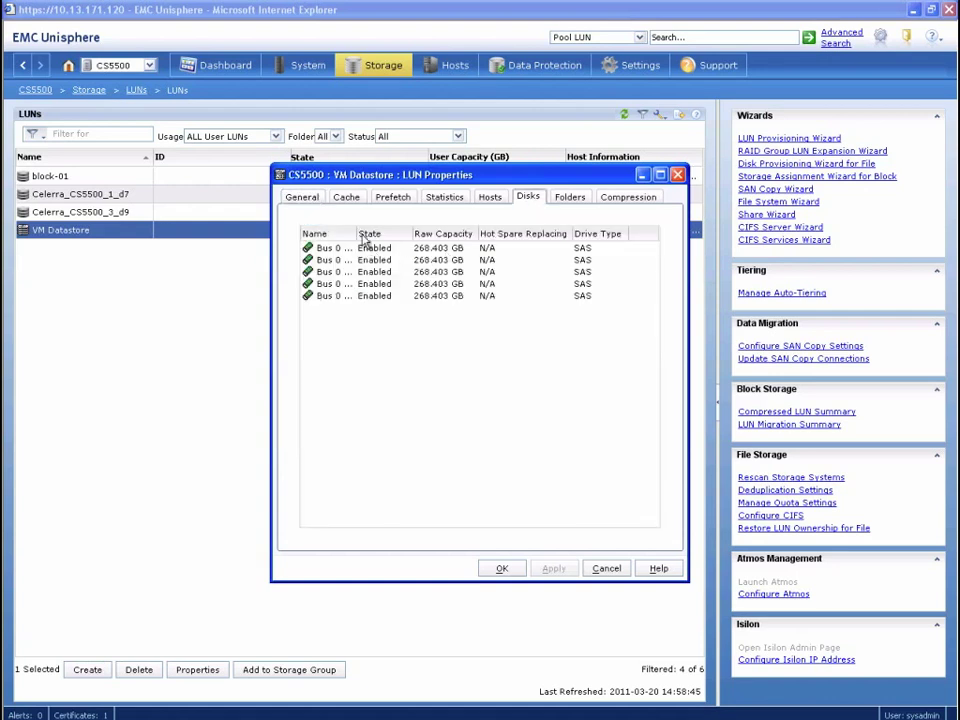
drag(389, 233, 466, 233)
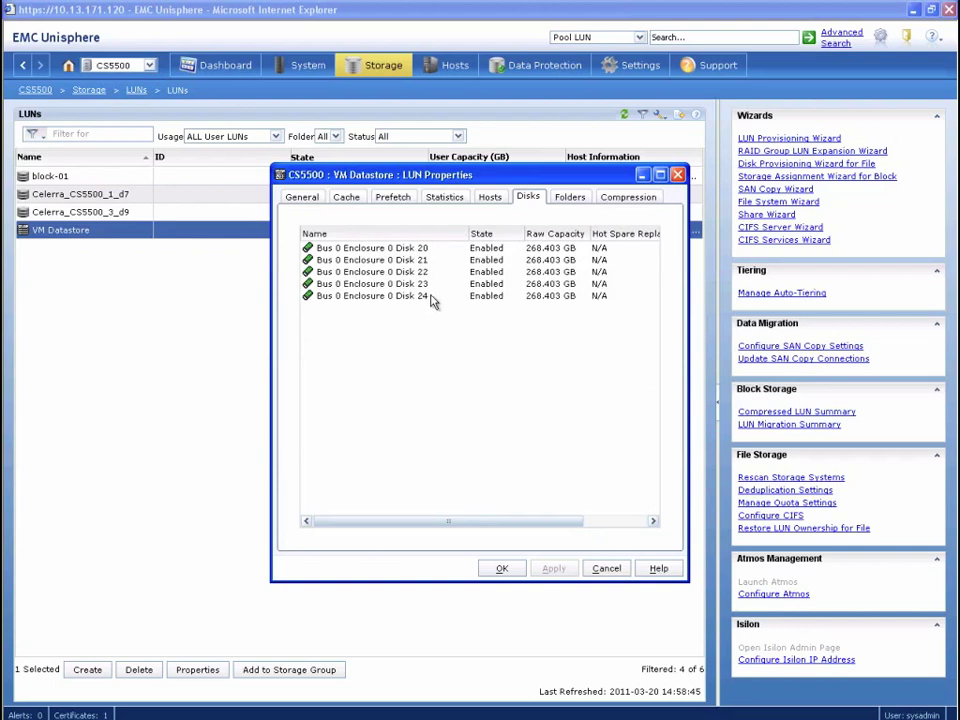
click(502, 568)
Create LUN 4, a 300 GB RAID5 pool LUN in FAST_POOL.
click(92, 670)
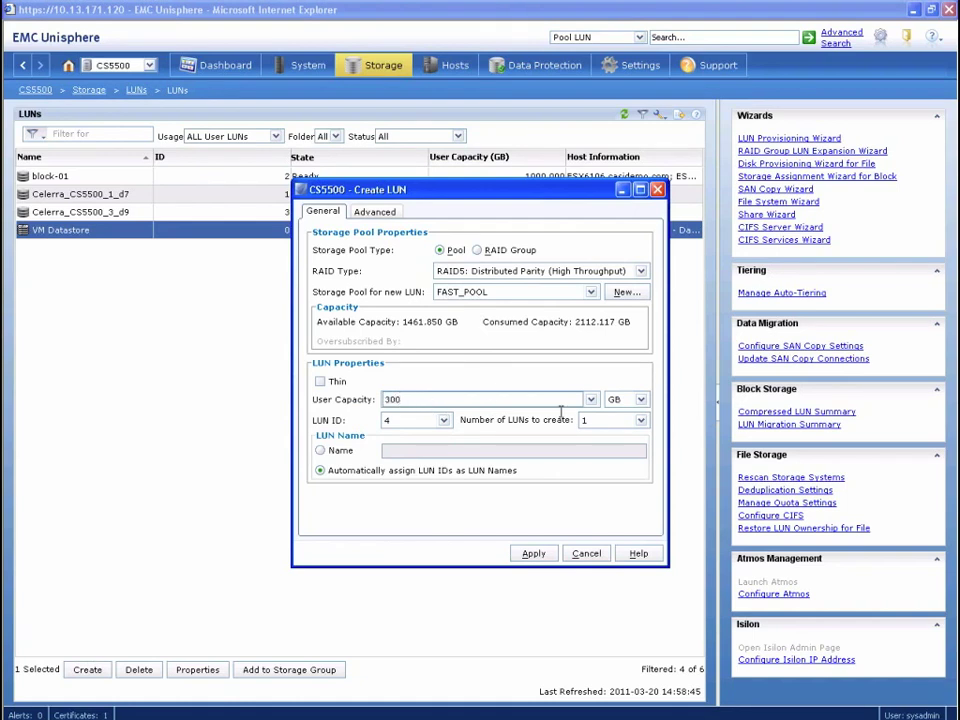
click(535, 556)
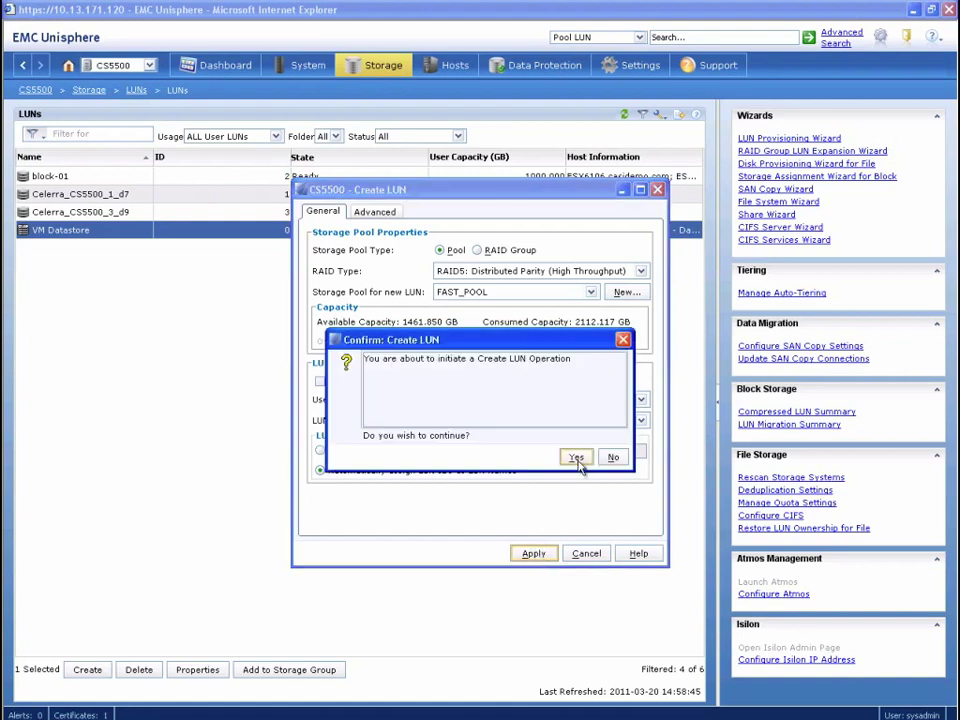
click(577, 458)
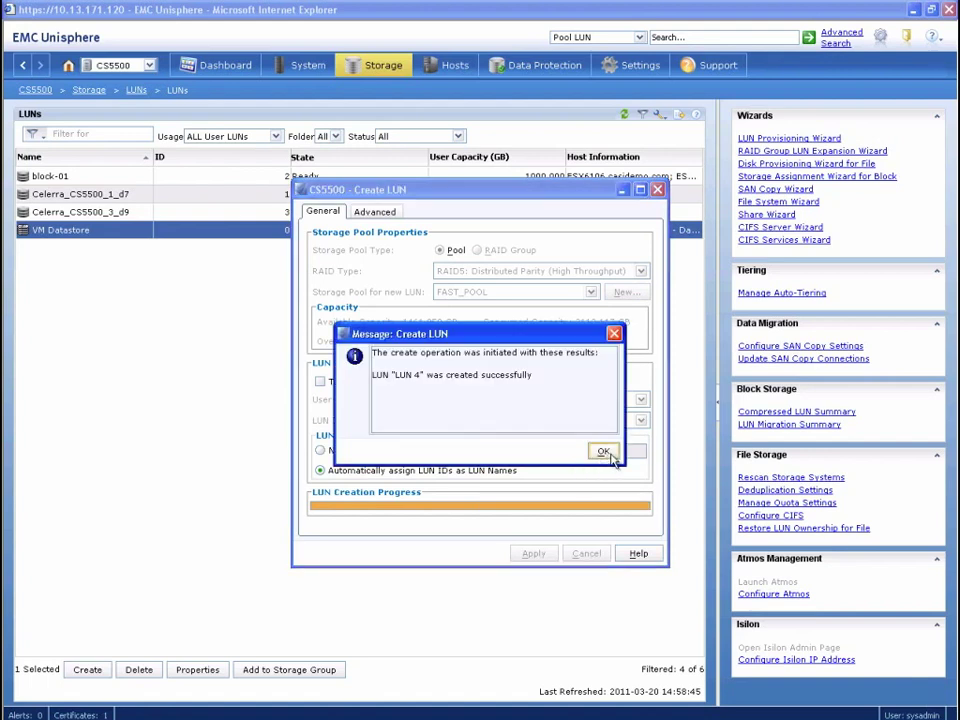
click(603, 452)
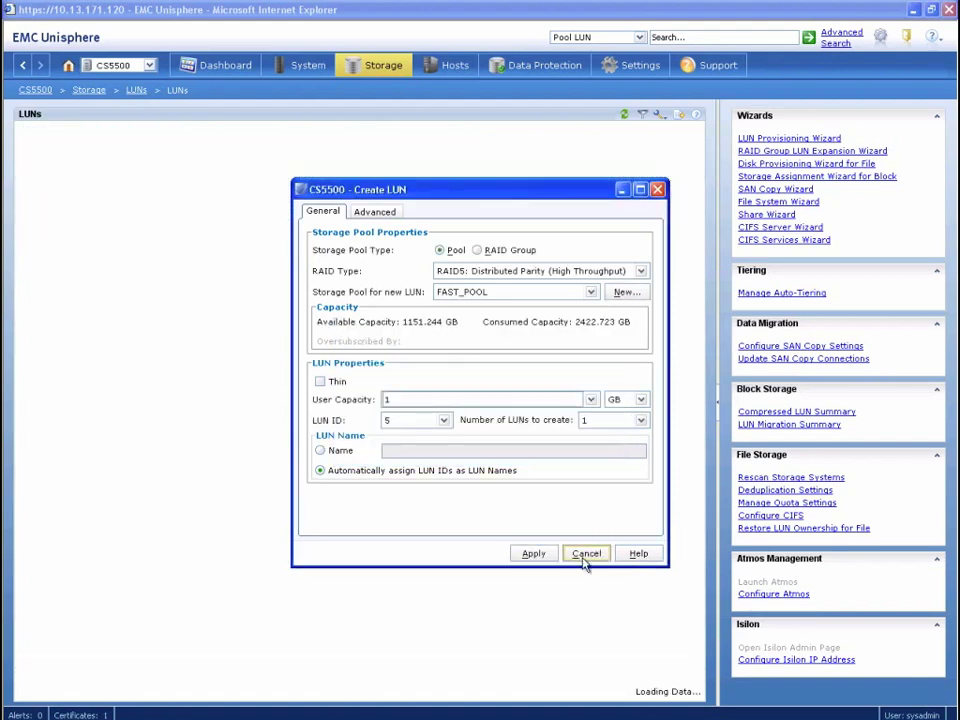
click(584, 559)
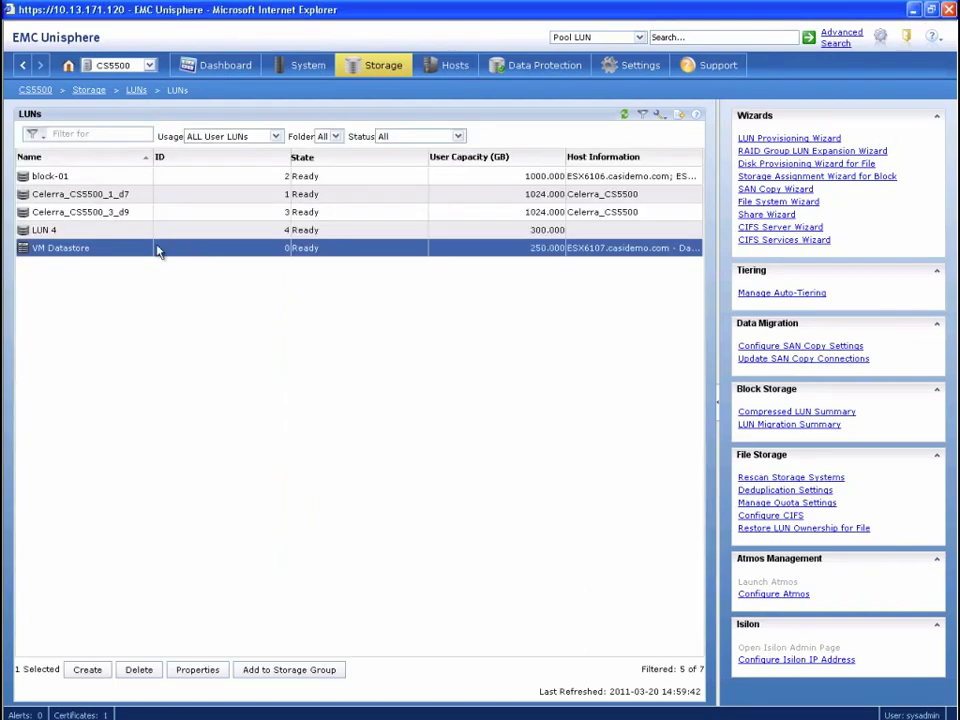
Migrate VM Datastore onto LUN 4 under SP A, confirming the larger destination.
double_click(128, 250)
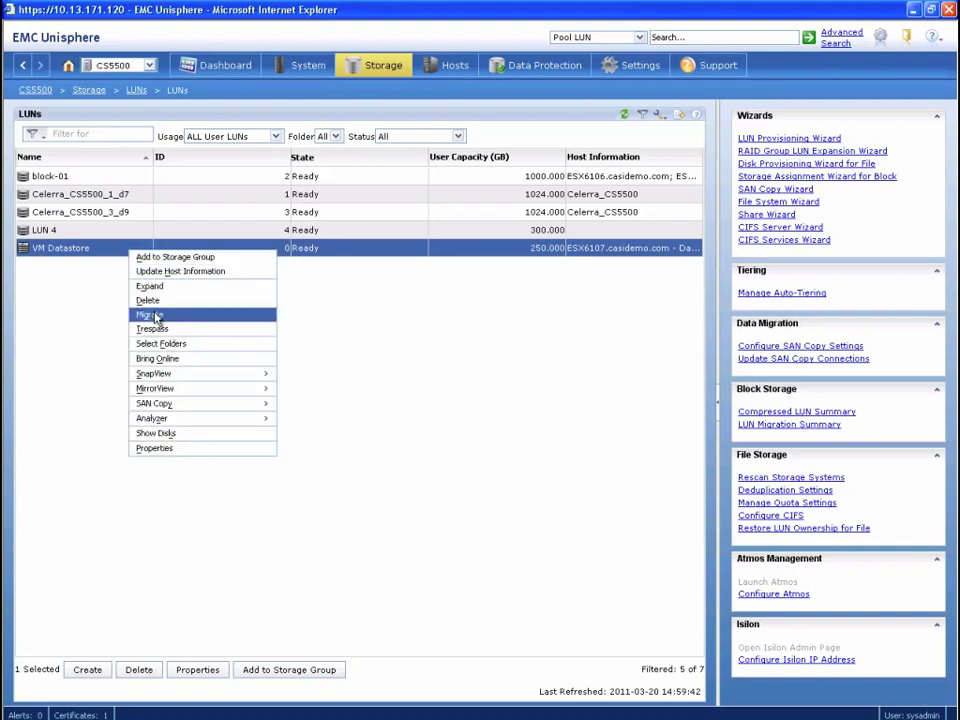
click(155, 315)
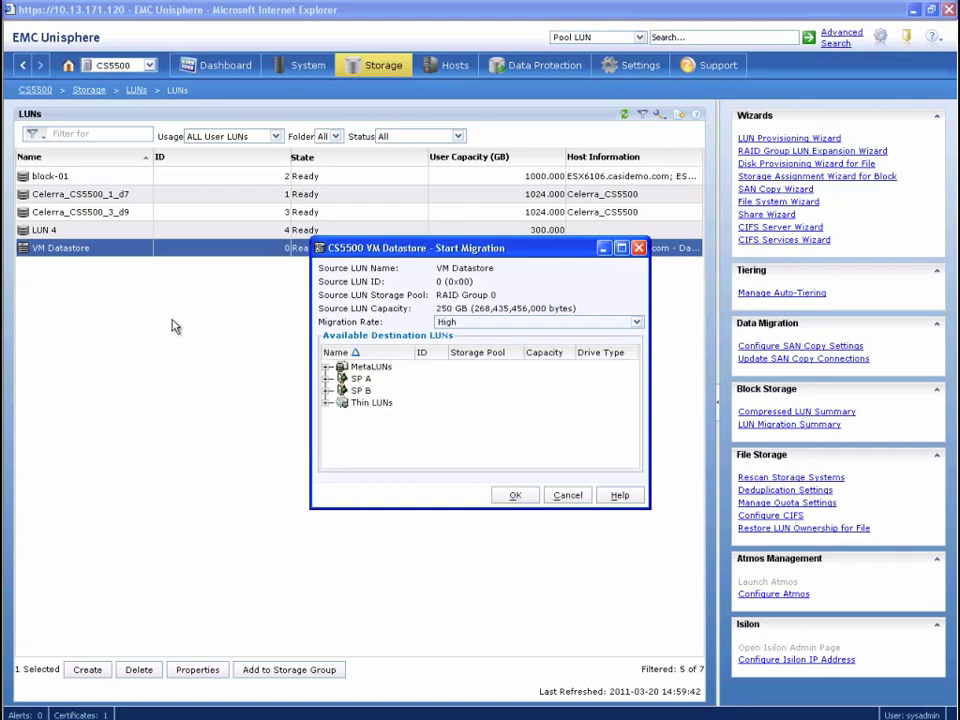
click(328, 379)
click(328, 379)
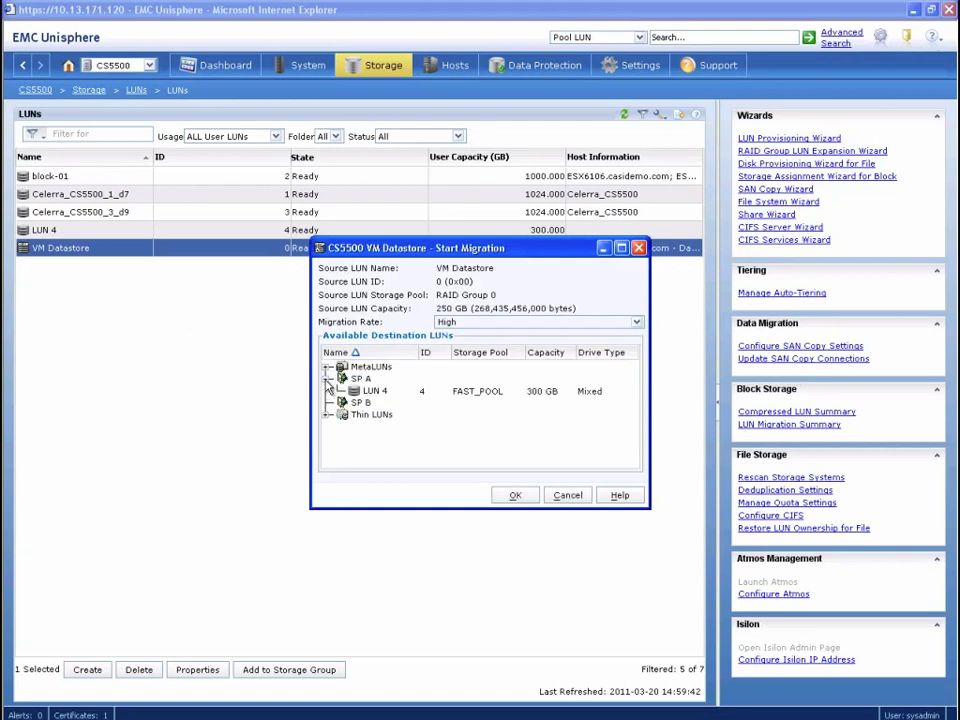
click(443, 393)
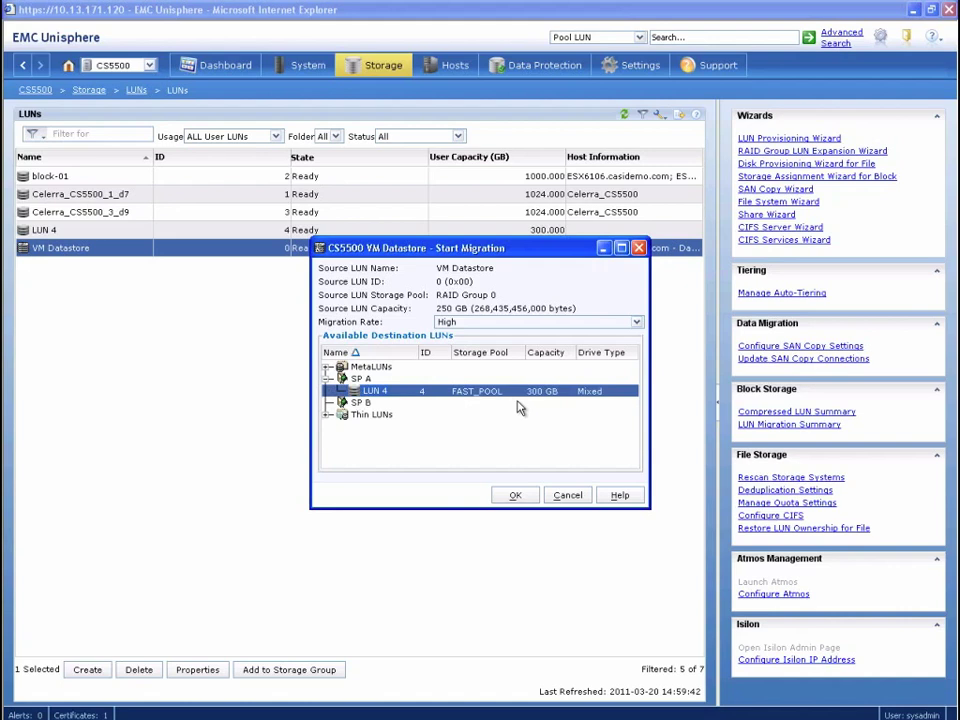
click(514, 496)
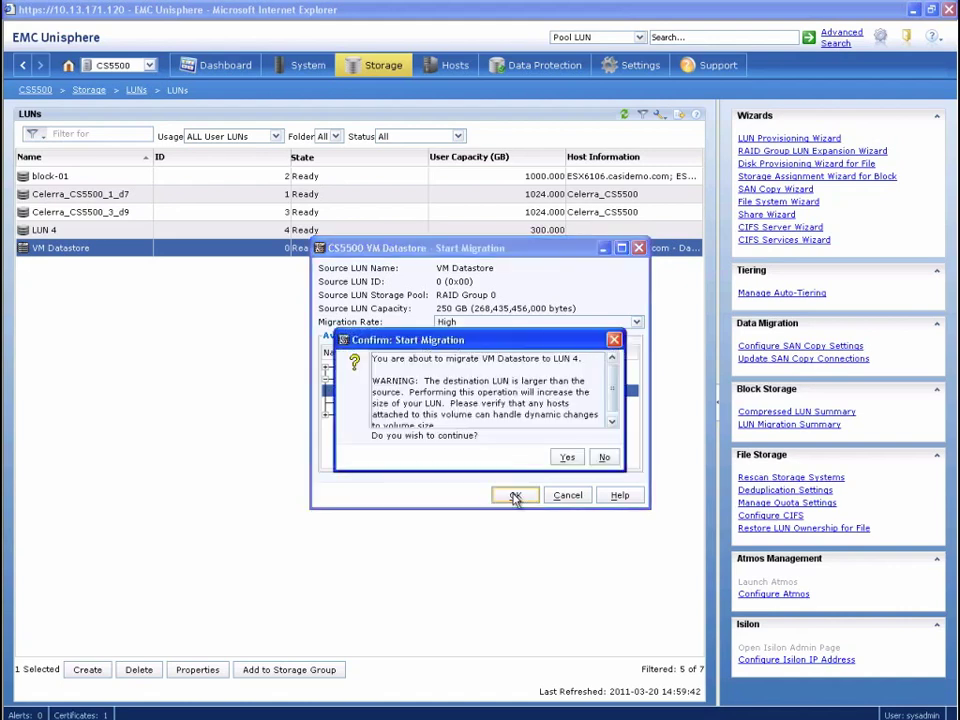
click(567, 459)
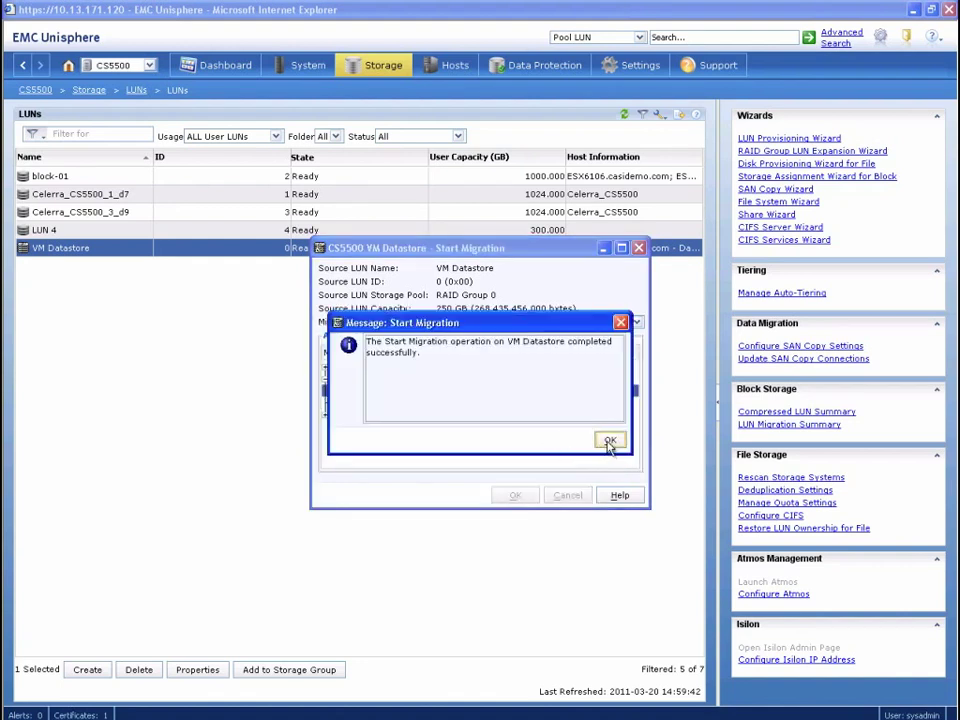
click(610, 442)
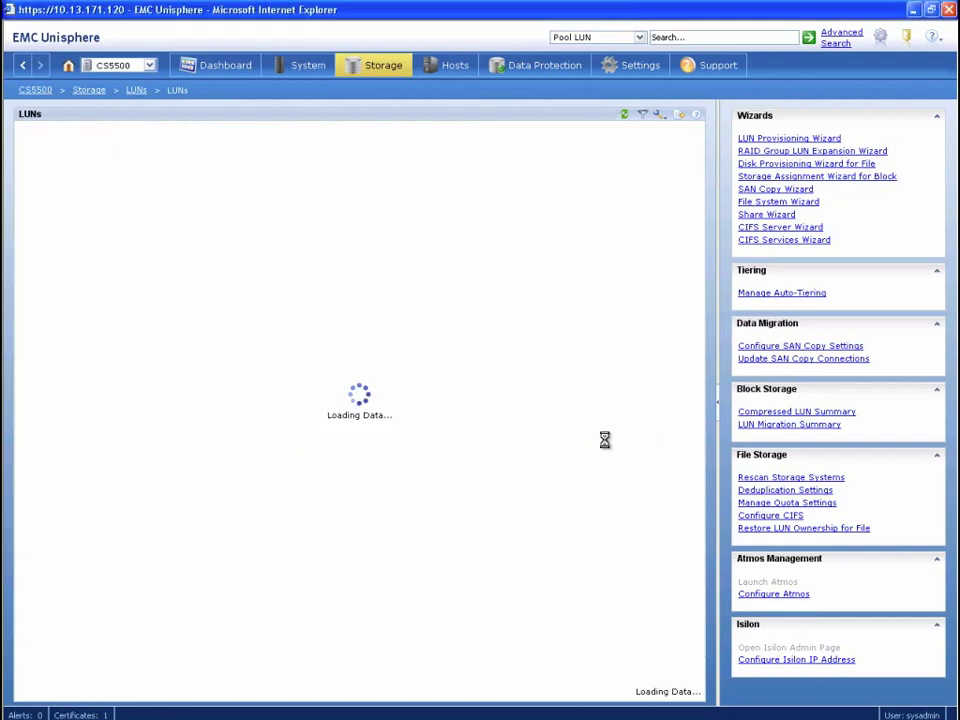
Check the LUN Migration Summary, then open VM Datastore's properties, now 300 GB in FAST_POOL.
click(785, 426)
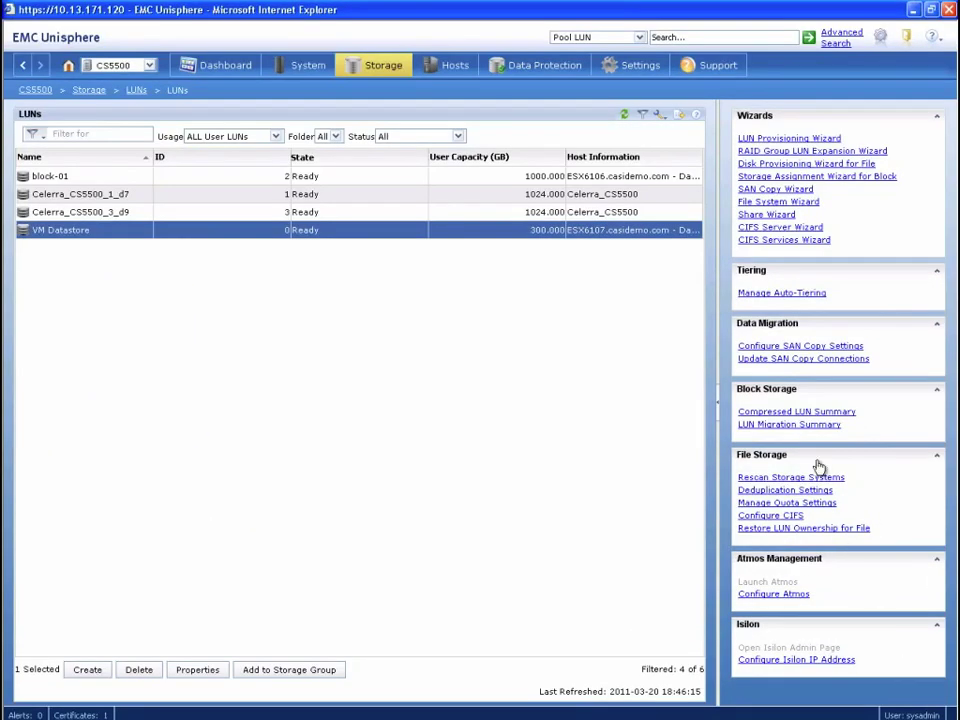
right_click(557, 236)
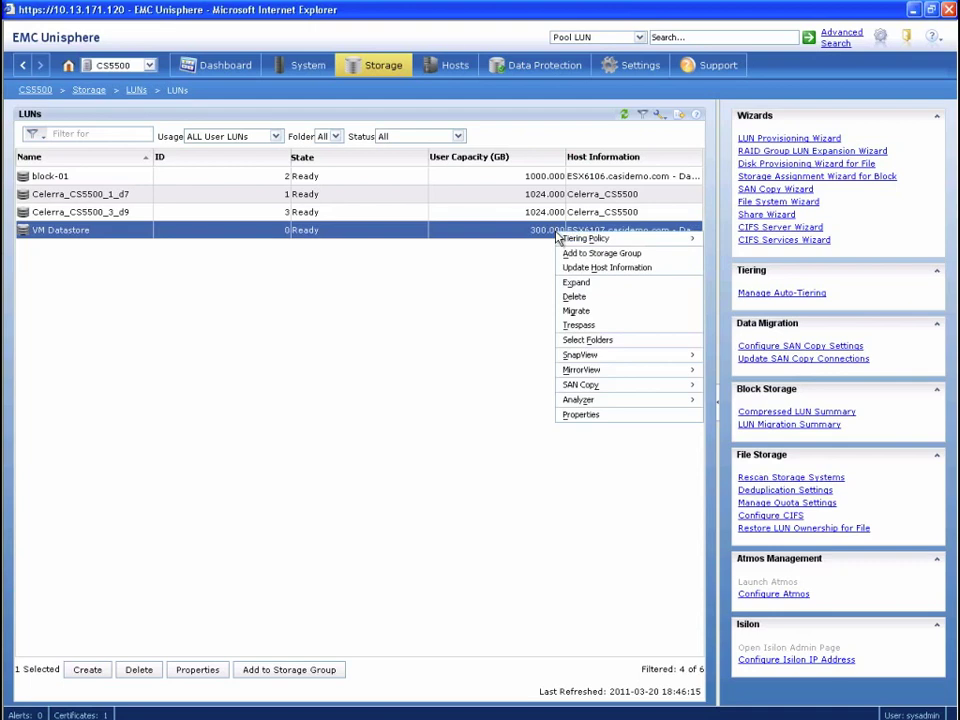
click(580, 415)
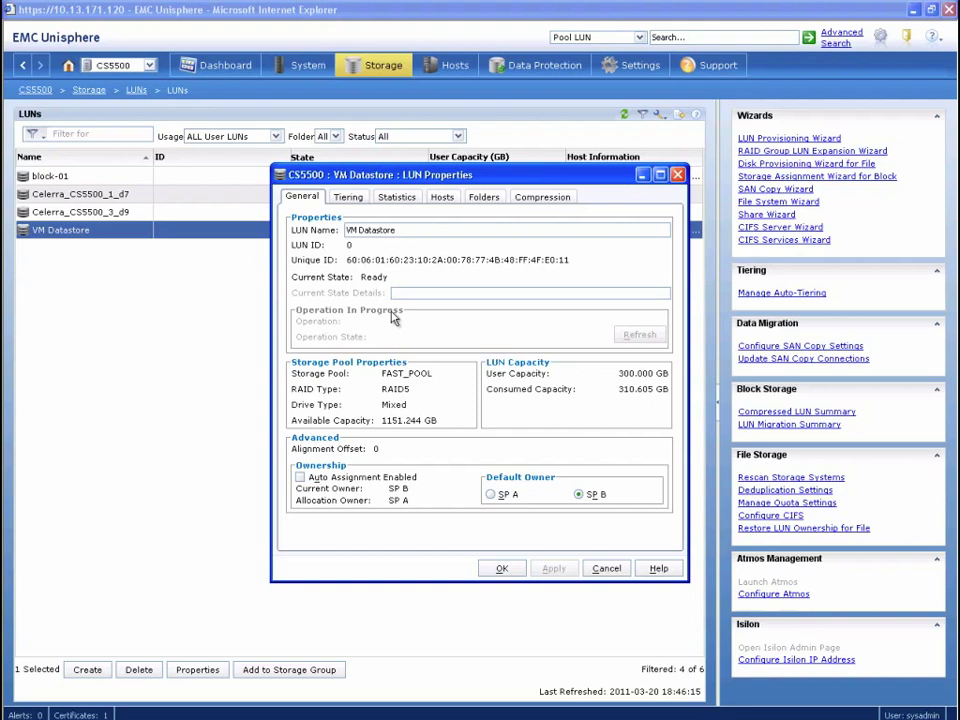
Verify VM Datastore uses the Auto-Tier (recommended) tiering policy, then close its properties.
click(355, 198)
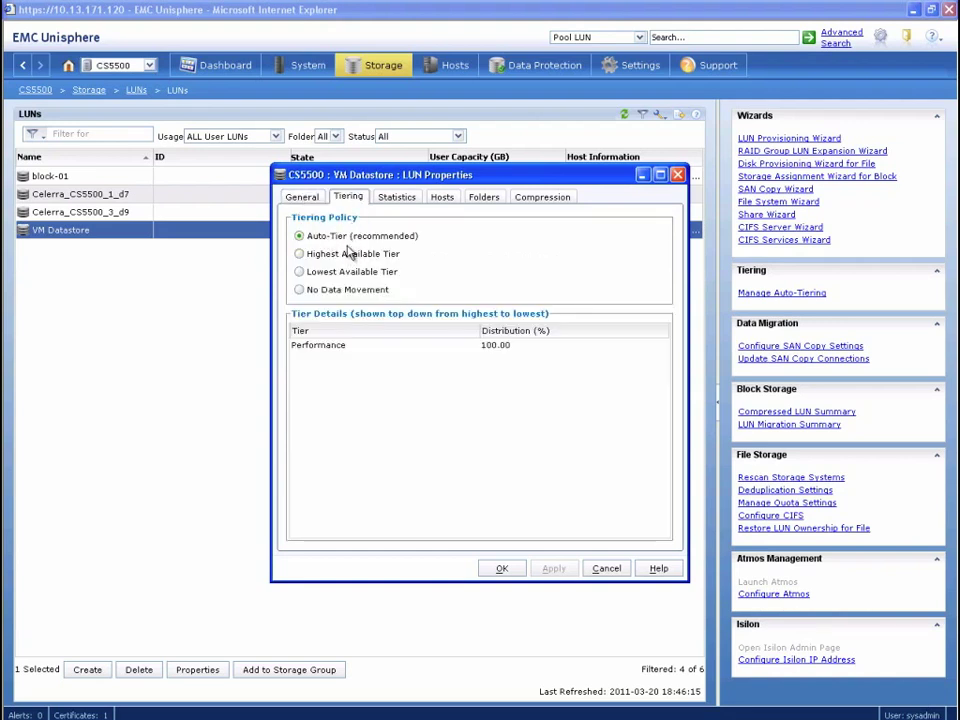
click(503, 569)
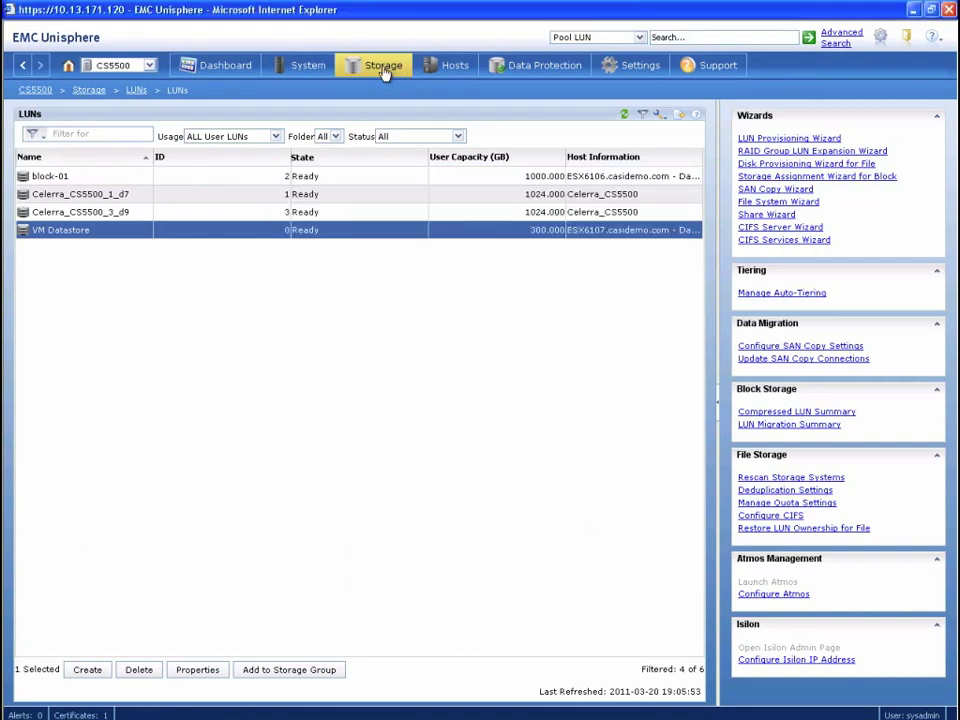
Show Storage Pools and select FAST_POOL to list its four LUNs, including VM Datastore.
mouse_move(384, 73)
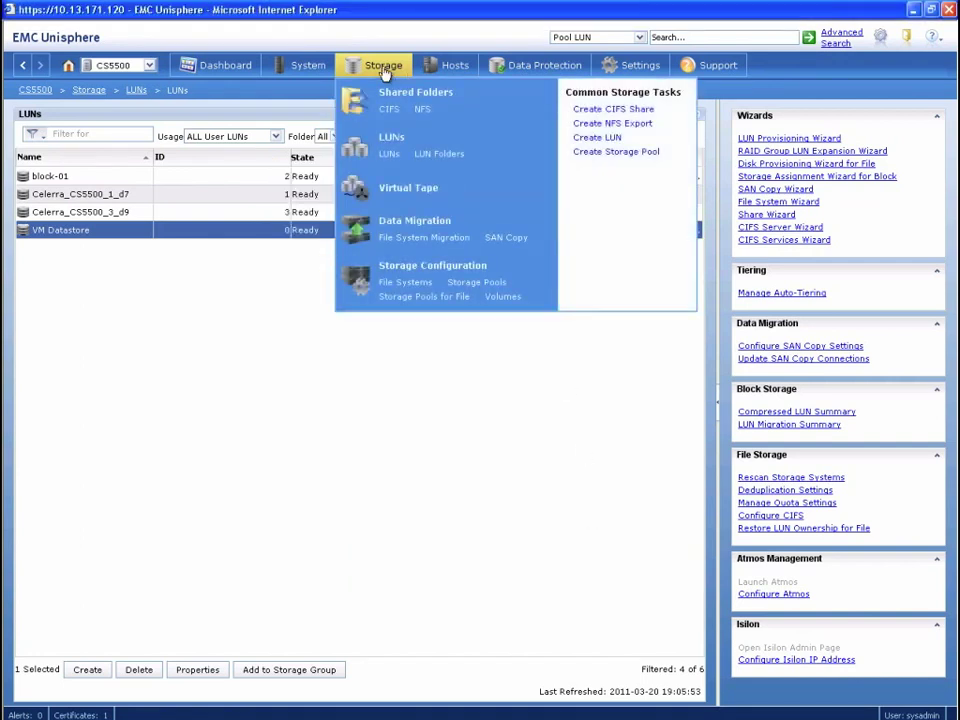
click(468, 282)
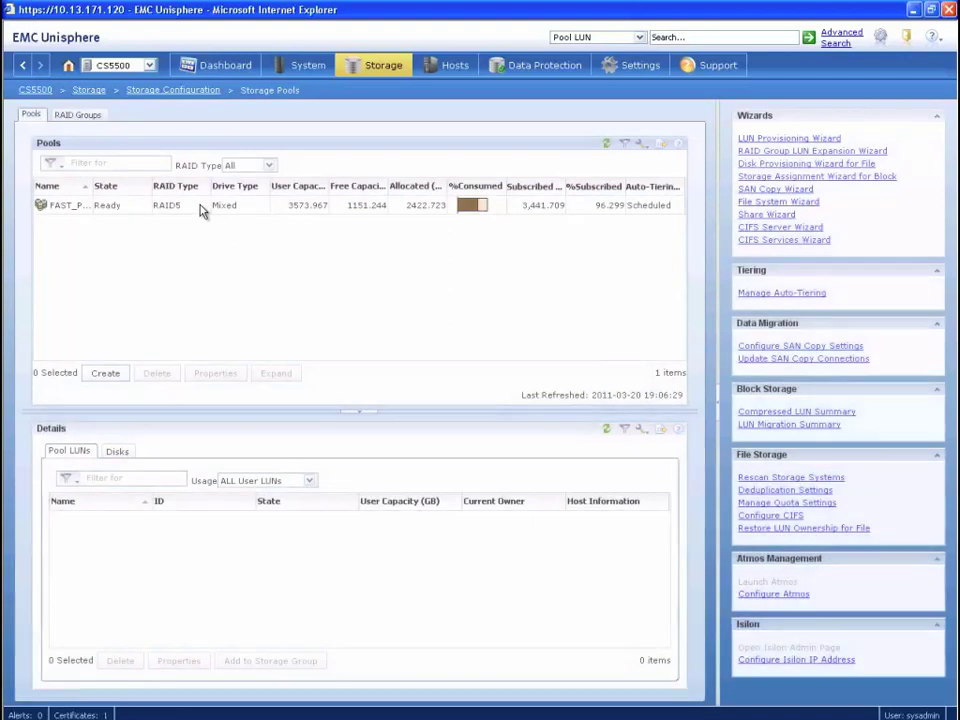
click(199, 204)
right_click(202, 208)
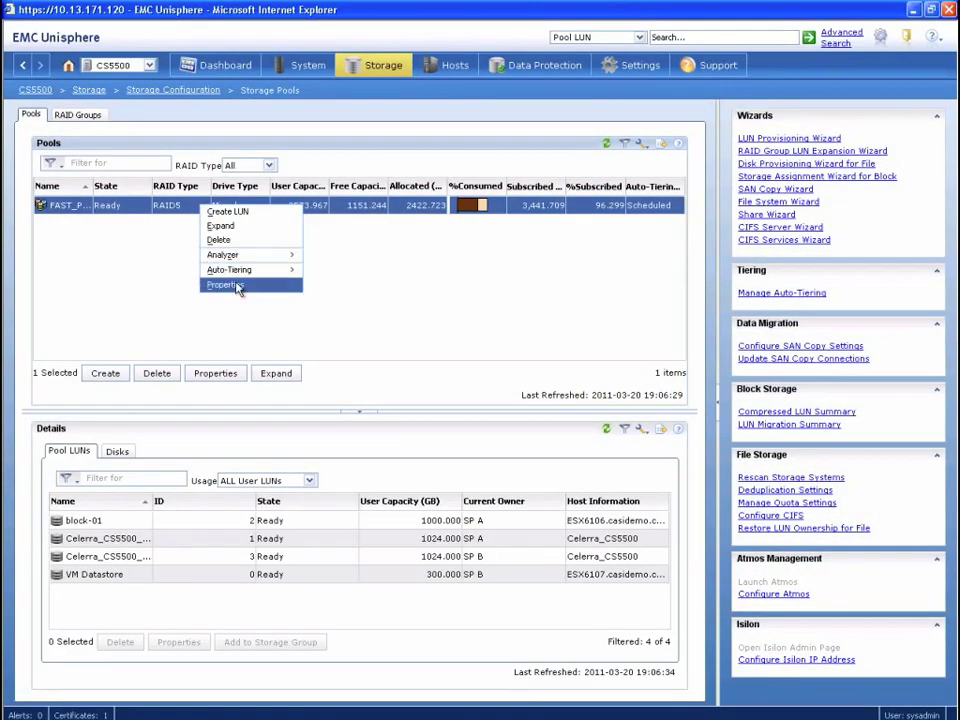
Review FAST_POOL's disks sorted by drive type, plus its 70% threshold and enabled FAST Cache.
click(238, 288)
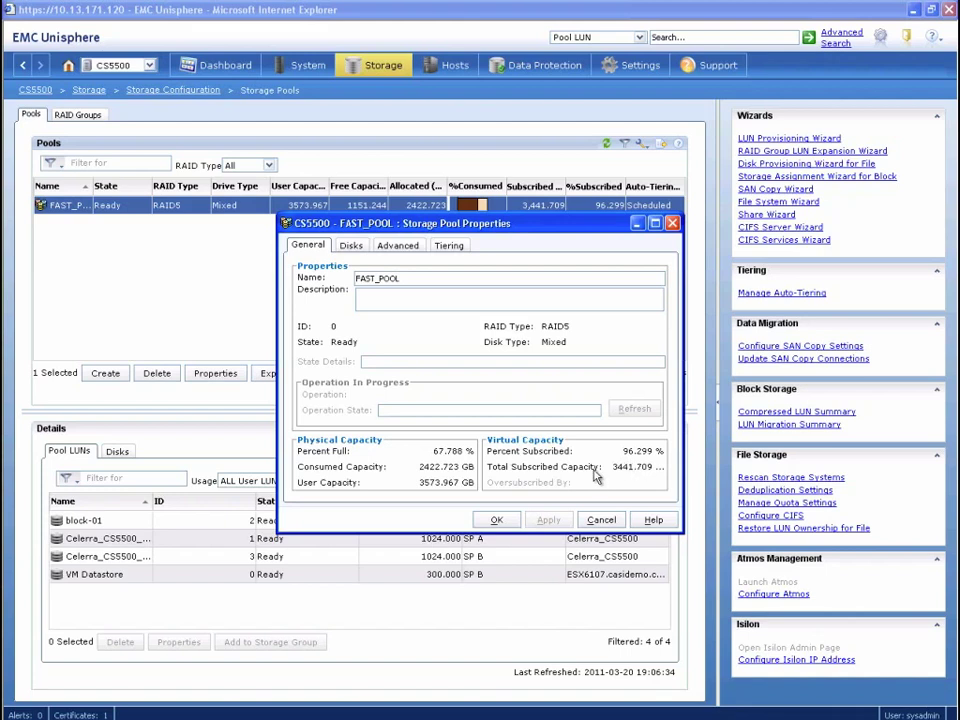
click(353, 248)
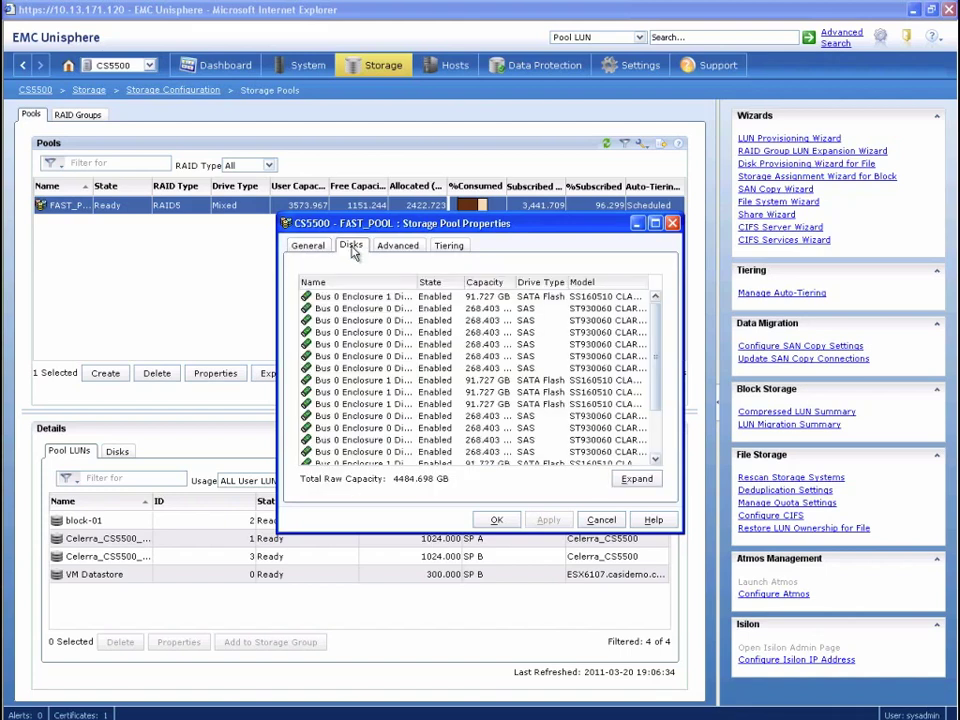
click(537, 282)
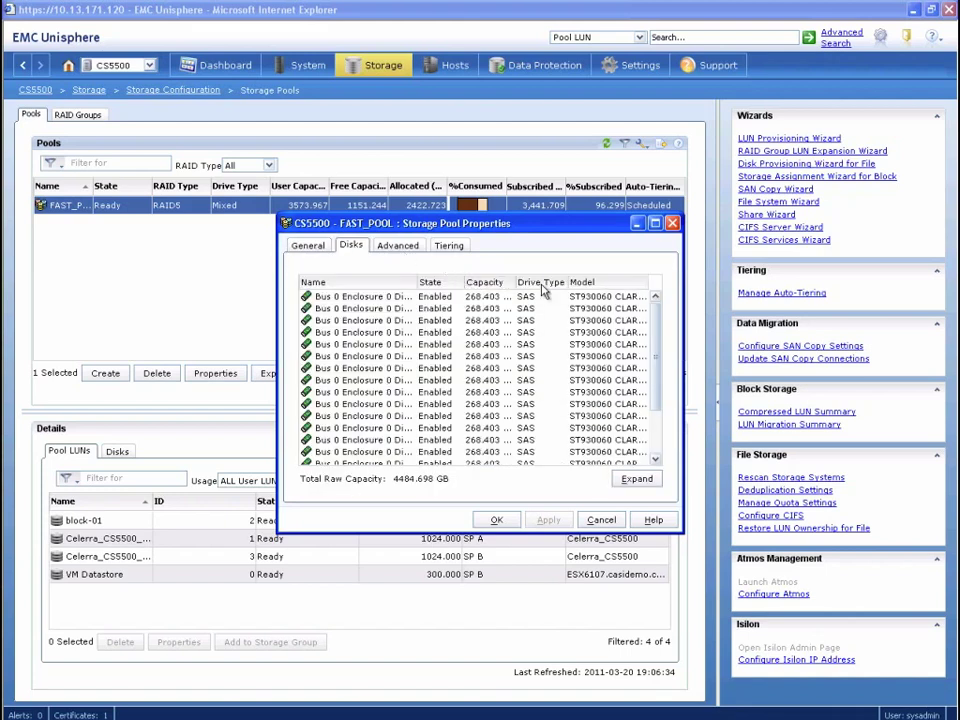
click(654, 429)
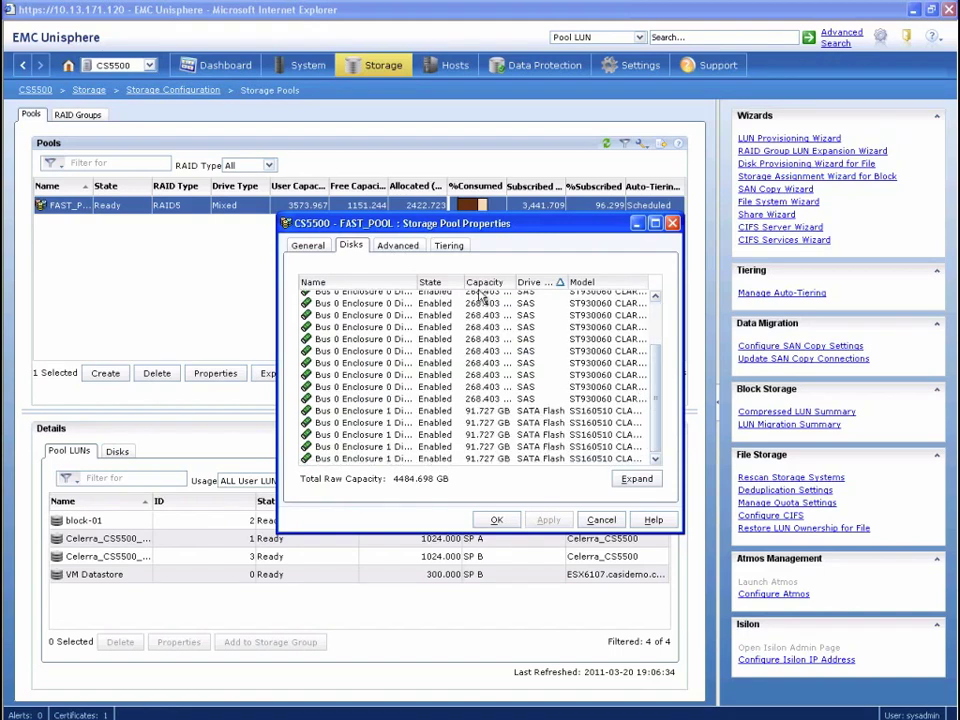
click(396, 247)
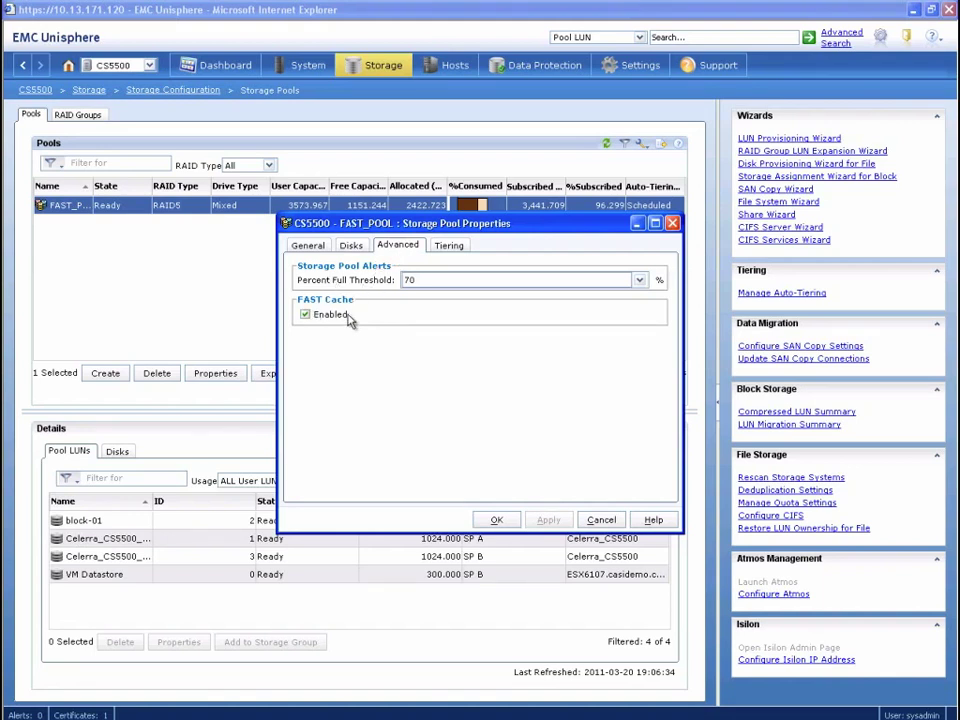
Review FAST_POOL's tiering status and relocation schedule, close the dialogs, and return to vSphere Client.
click(451, 250)
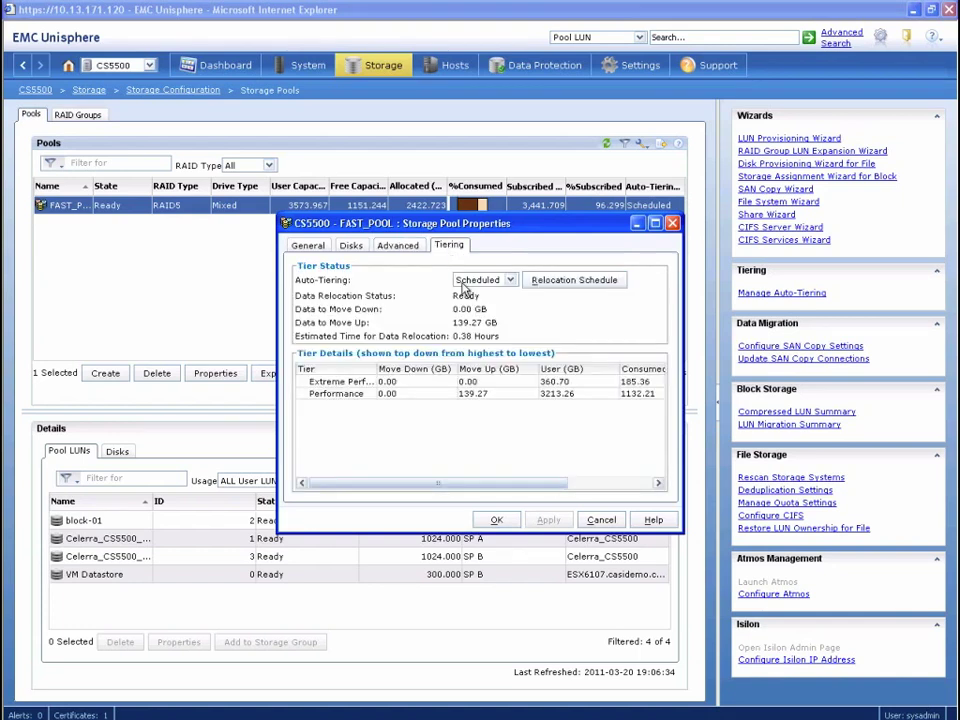
click(575, 283)
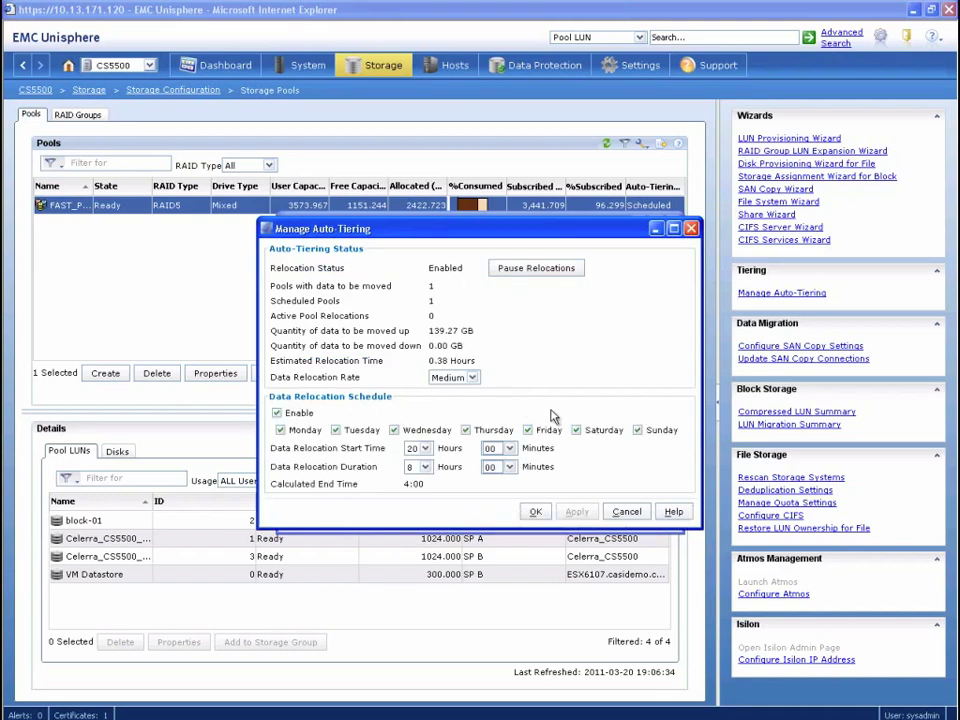
click(537, 512)
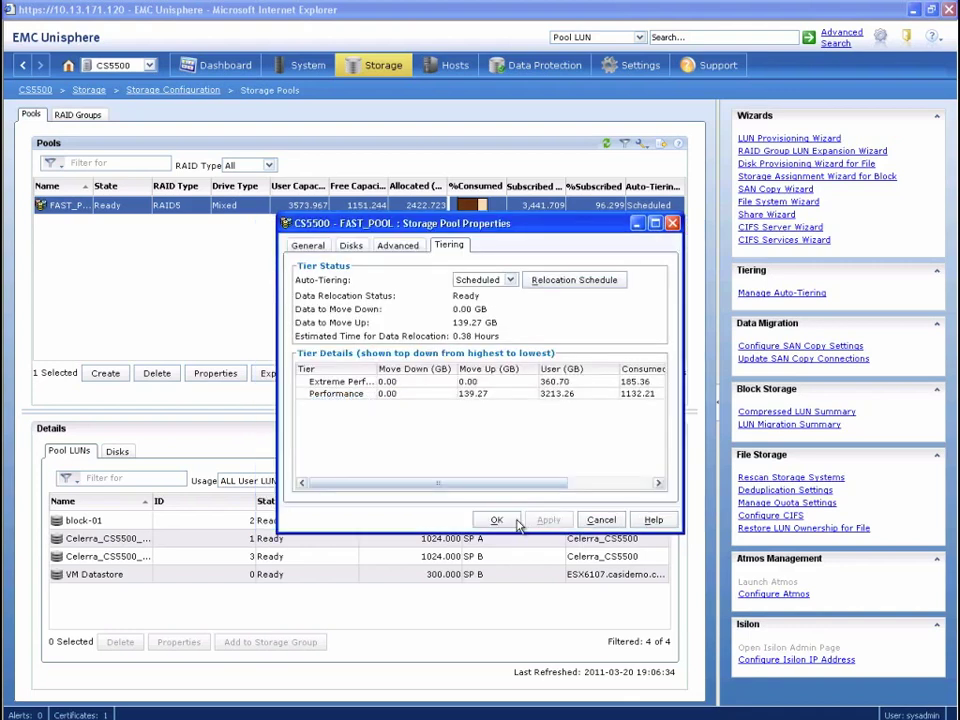
click(514, 522)
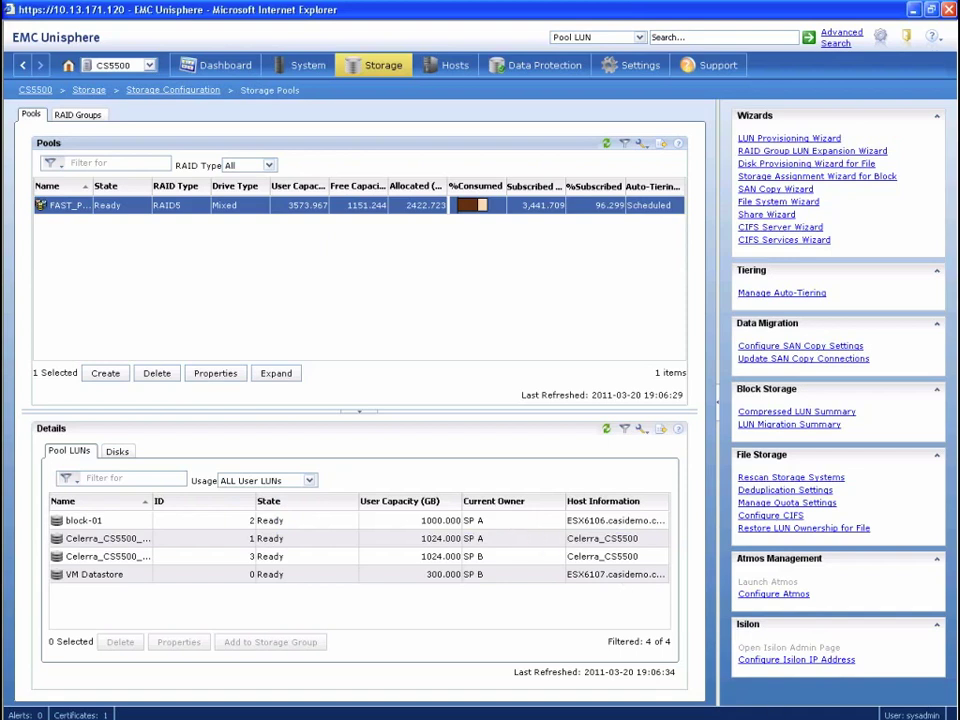
key(alt+Tab)
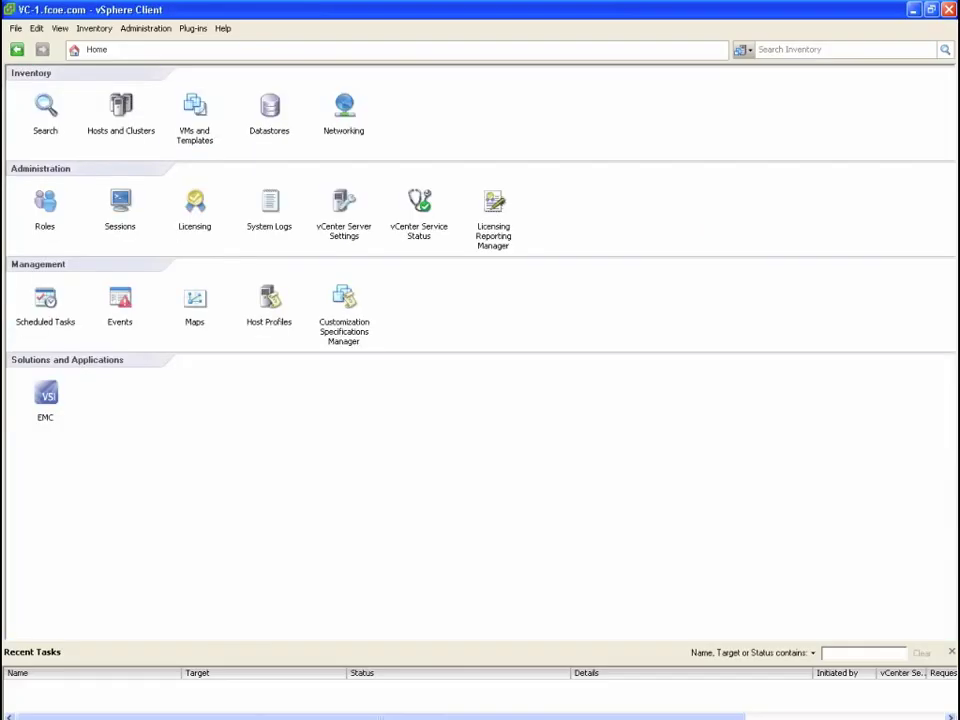
Show VM-Datastore's 249.75 GB summary in the Datastores inventory and bring up its actions menu.
click(269, 108)
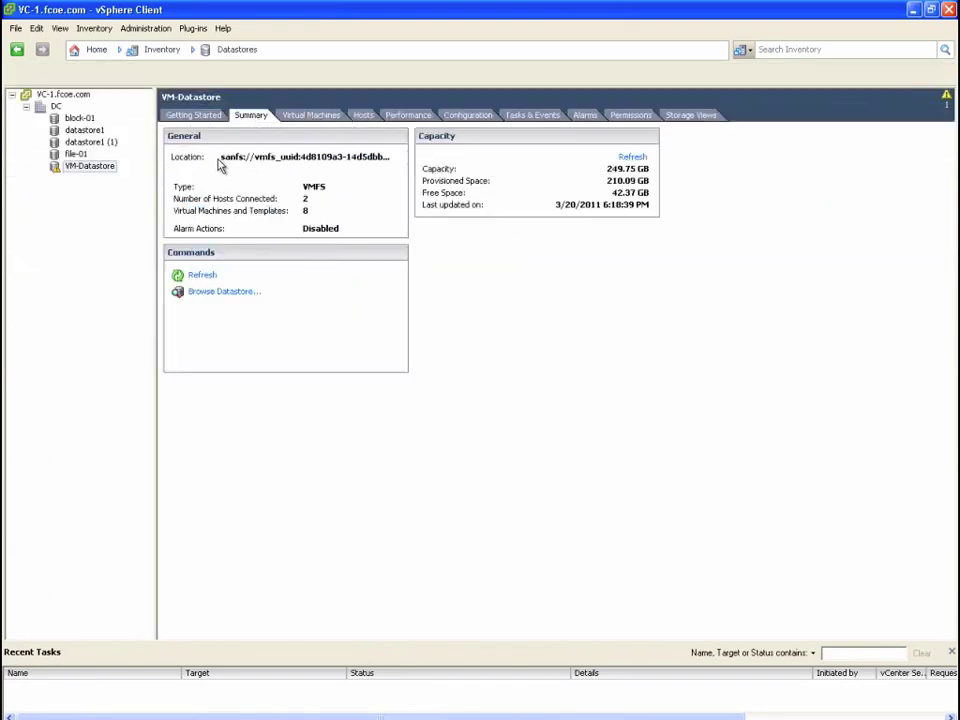
right_click(93, 172)
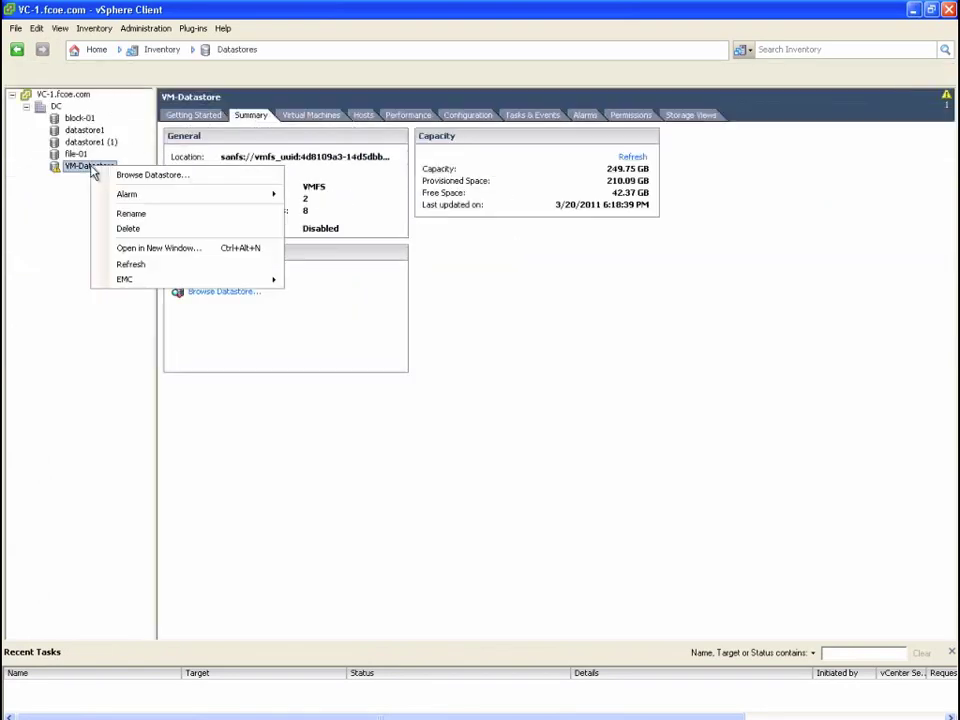
In the EMC Unified Storage properties, set the VM-Datastore LUN's tiering policy to Highest Available Tier.
mouse_move(246, 289)
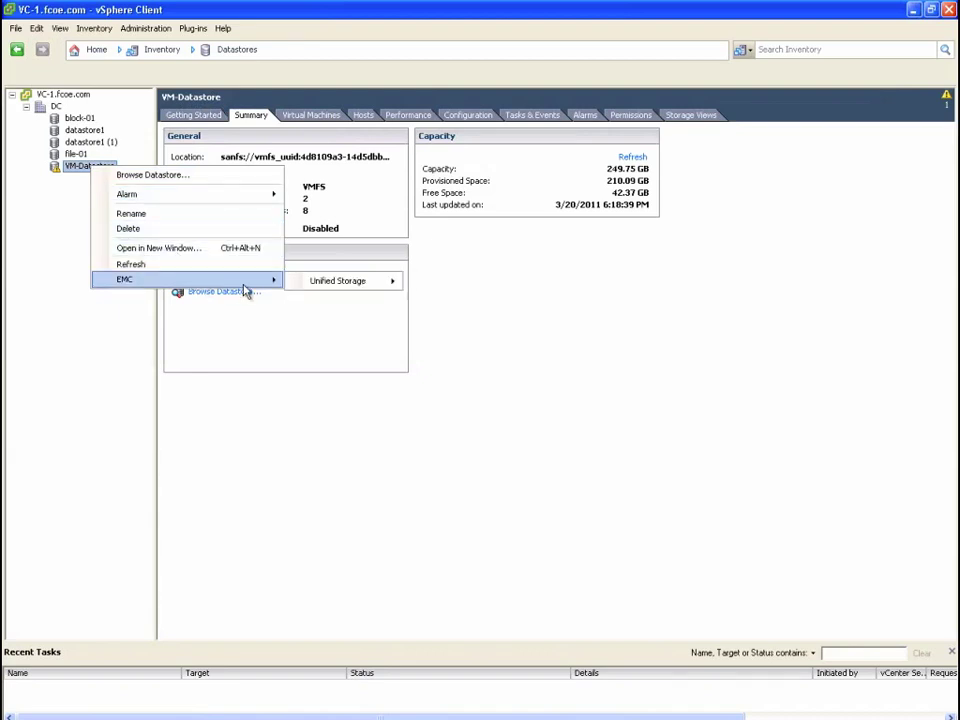
mouse_move(326, 294)
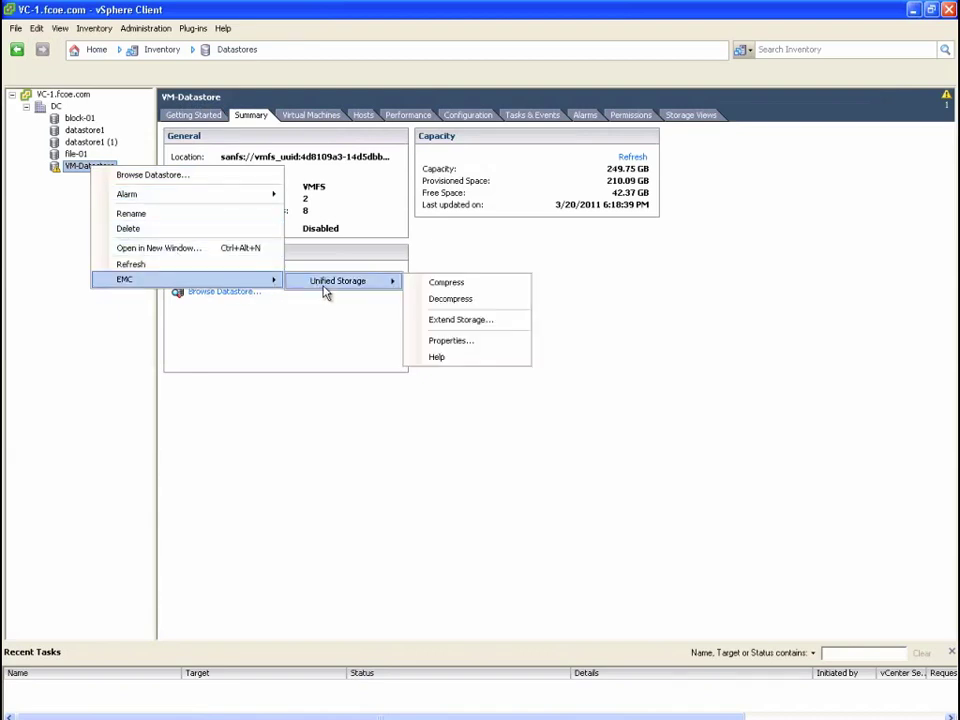
click(465, 342)
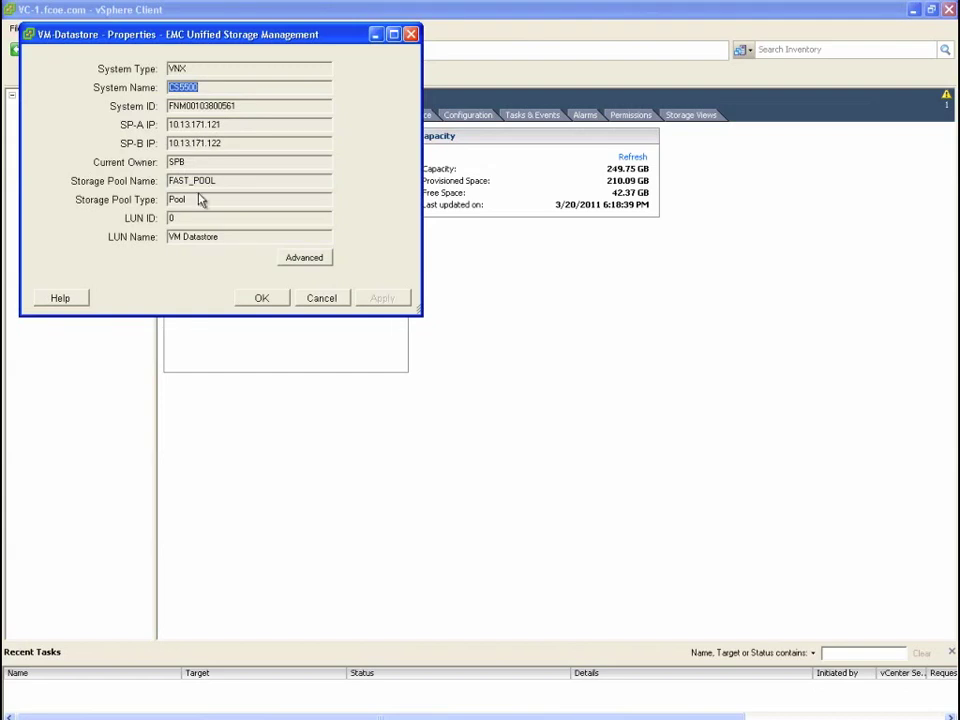
click(312, 261)
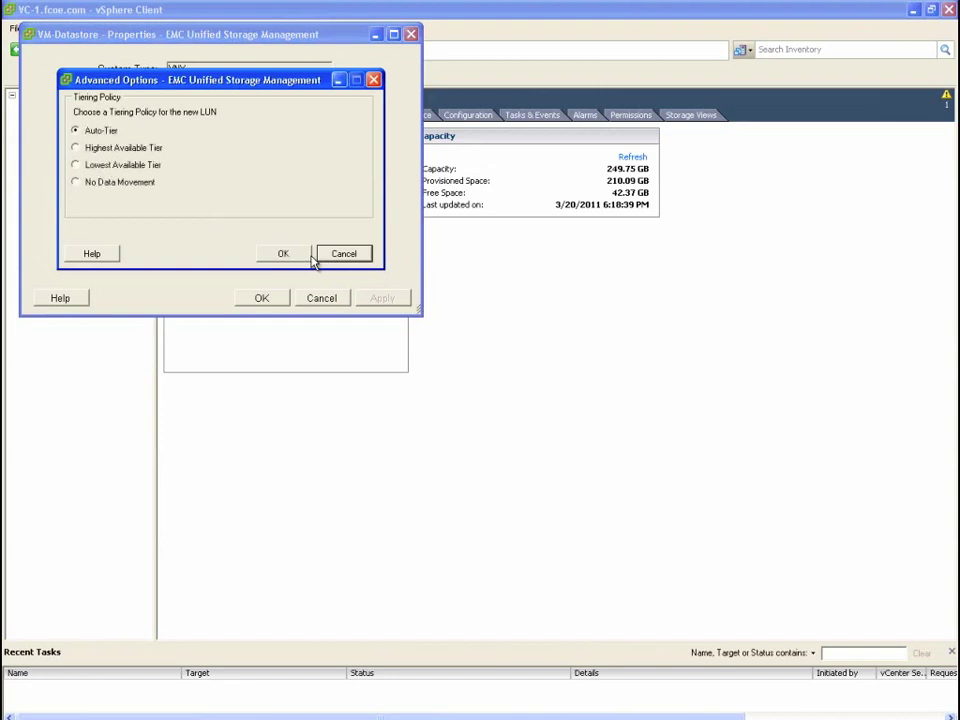
click(76, 148)
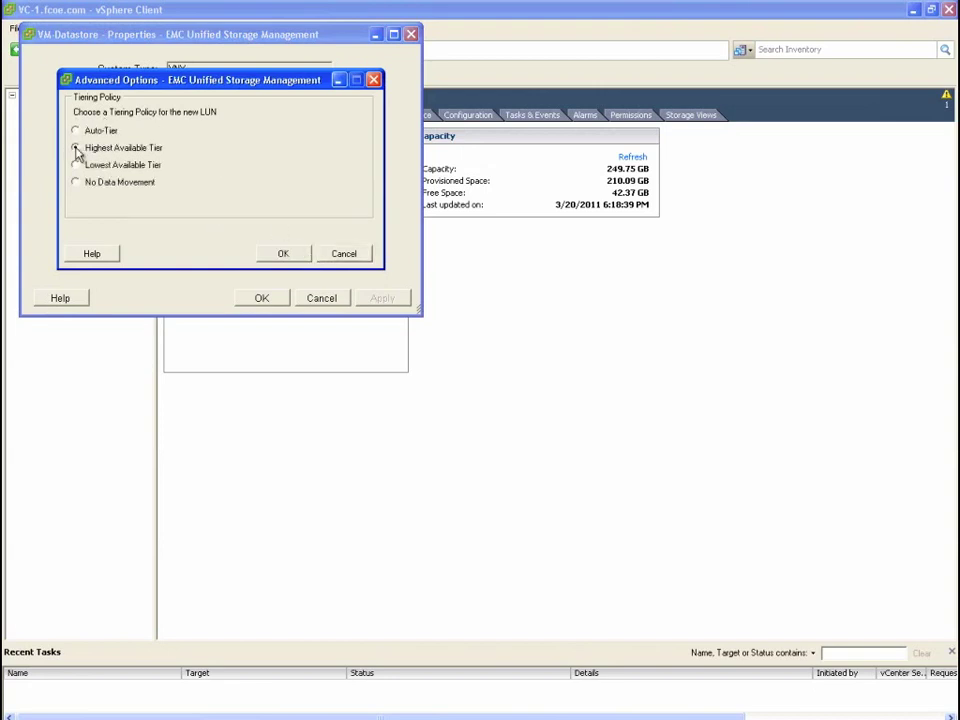
click(285, 256)
click(261, 298)
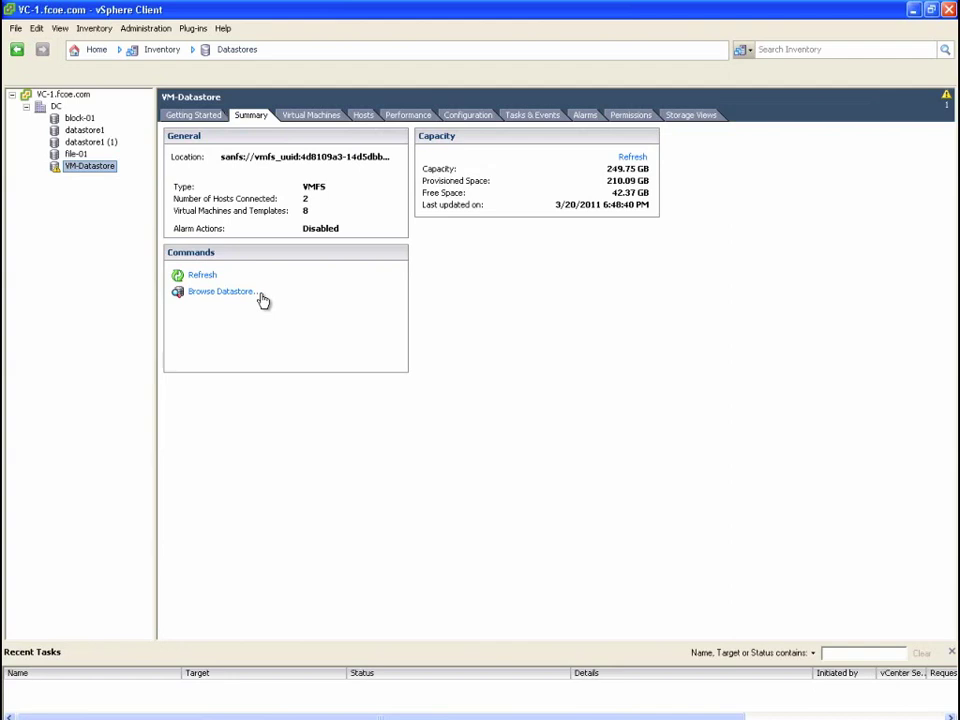
Launch the Increase Datastore Capacity wizard from VM-Datastore's Configuration properties.
click(478, 116)
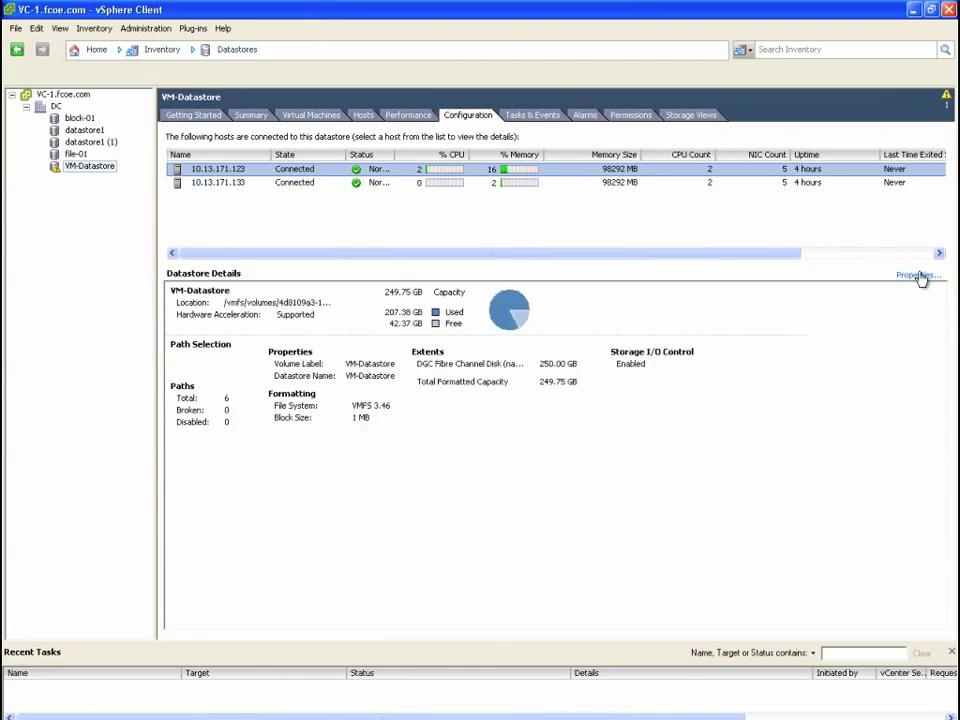
click(919, 277)
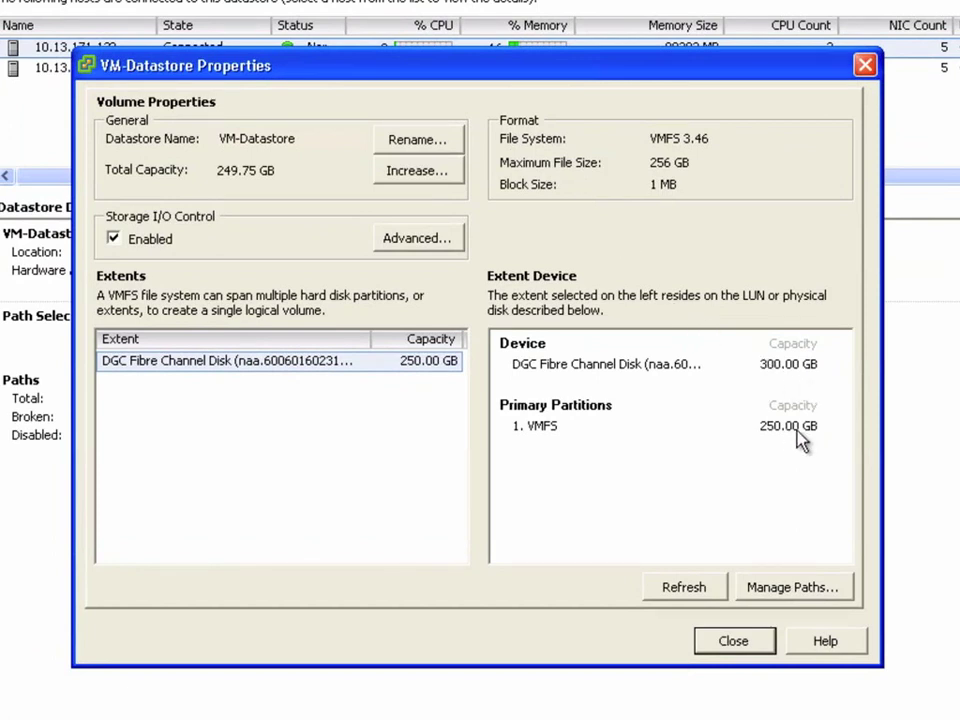
click(417, 175)
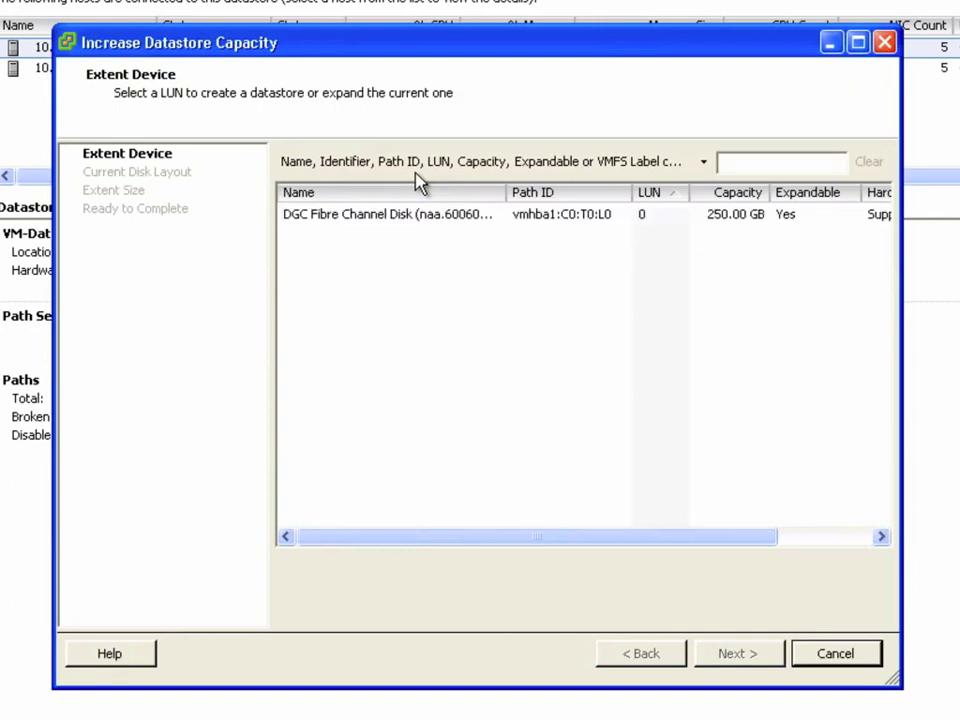
Expand VM-Datastore on its DGC Fibre Channel disk using maximum capacity, reaching 300 GB.
click(452, 221)
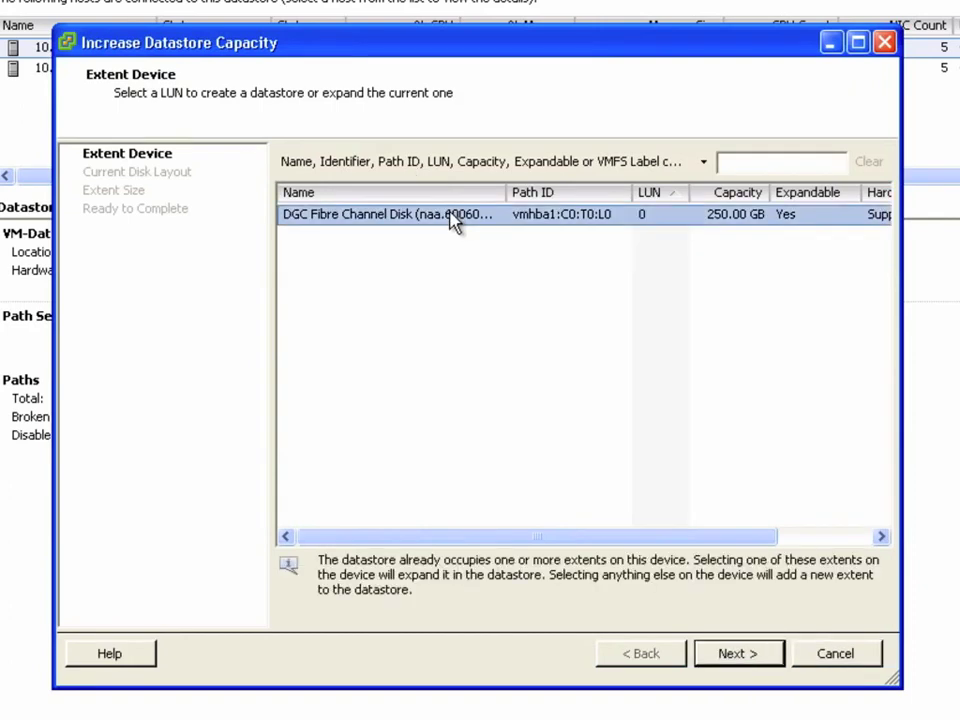
click(765, 662)
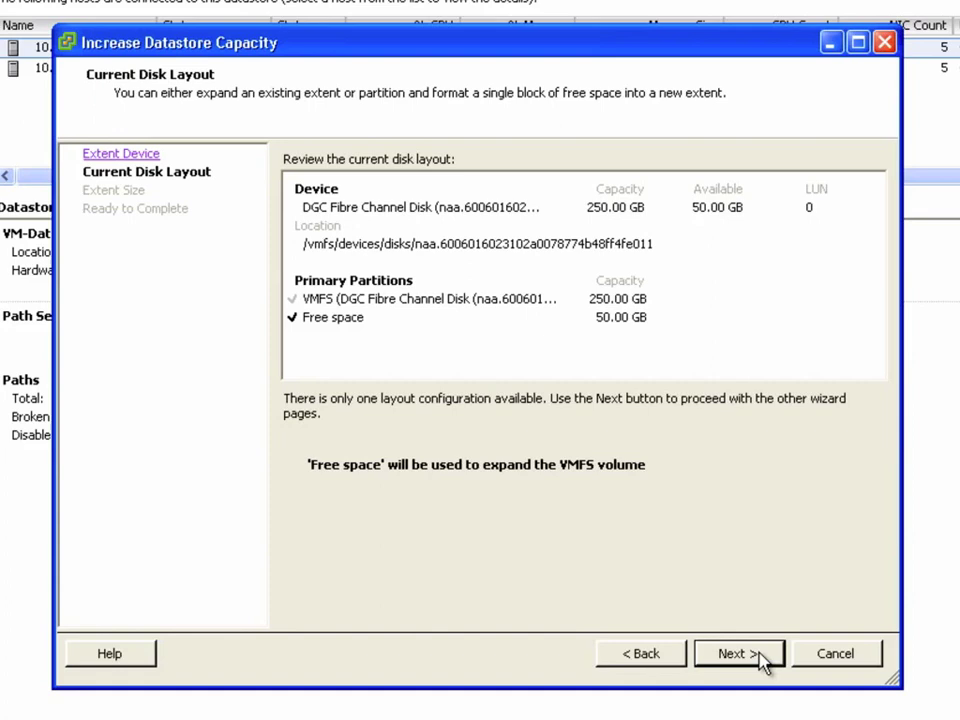
click(763, 660)
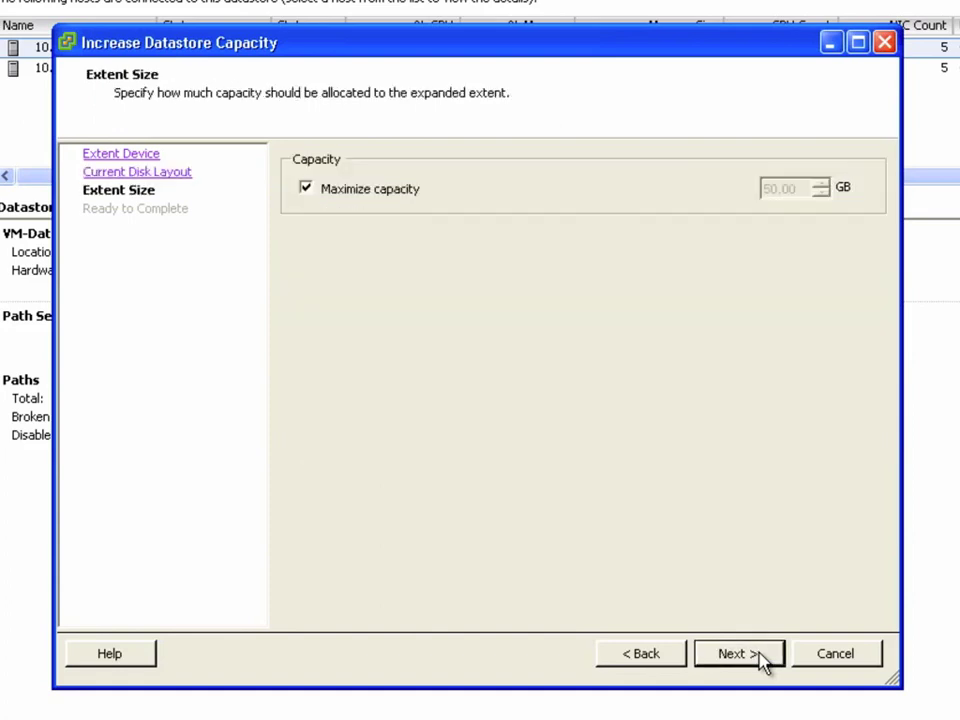
click(763, 658)
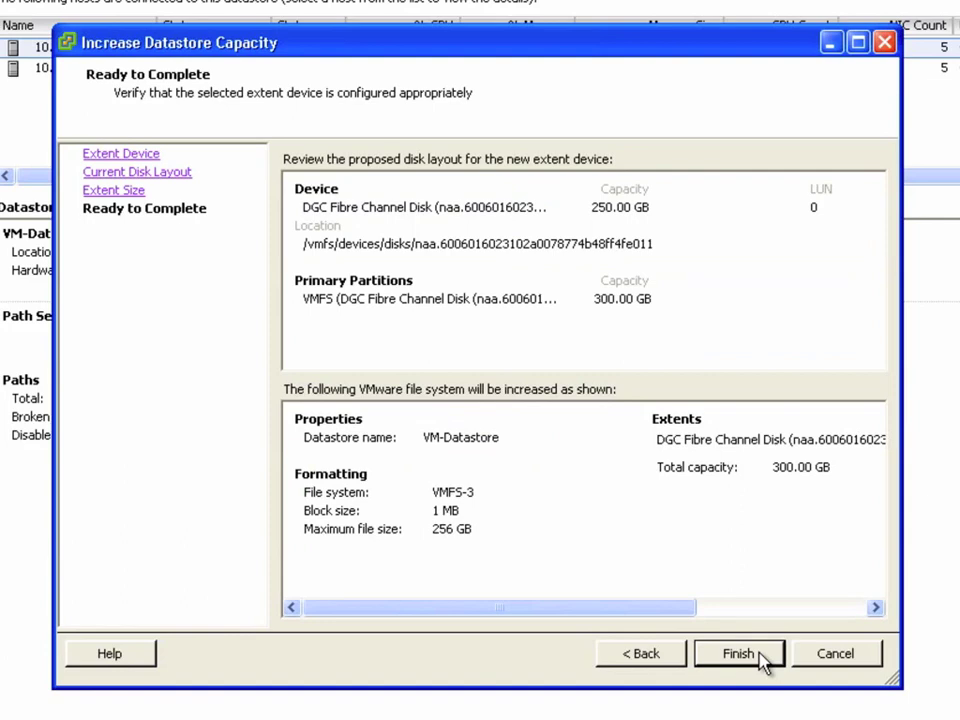
click(762, 658)
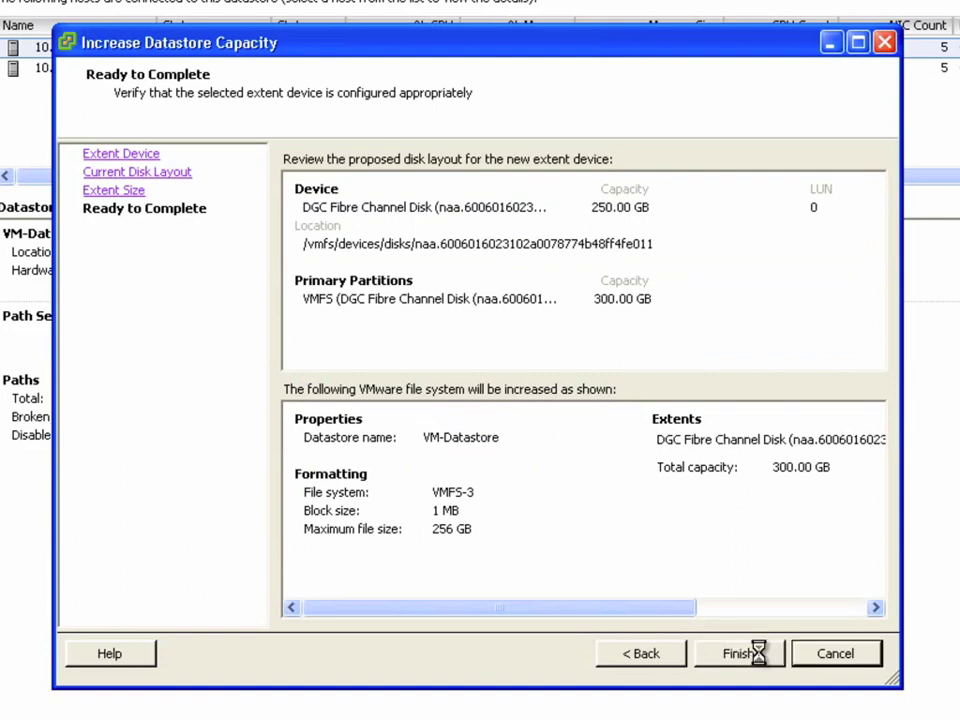